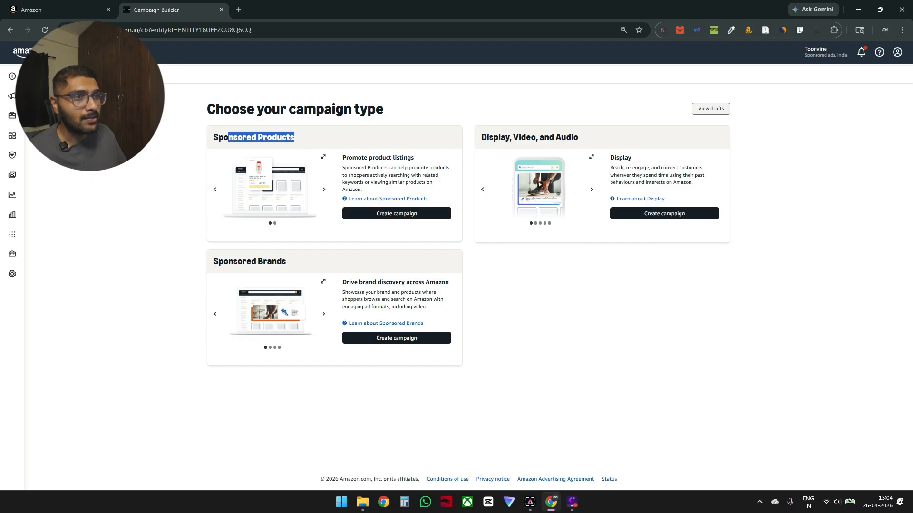
Step: Examine the available campaign types: Sponsored Products, Sponsored Brands, and Display, Video, and Audio
left_click_drag(212, 261, 302, 258)
left_click_drag(486, 135, 585, 145)
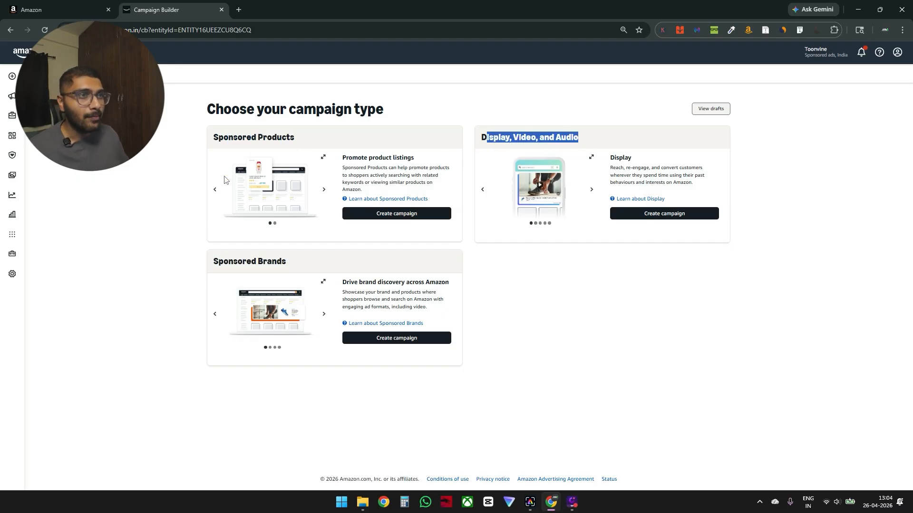
left_click_drag(213, 139, 317, 146)
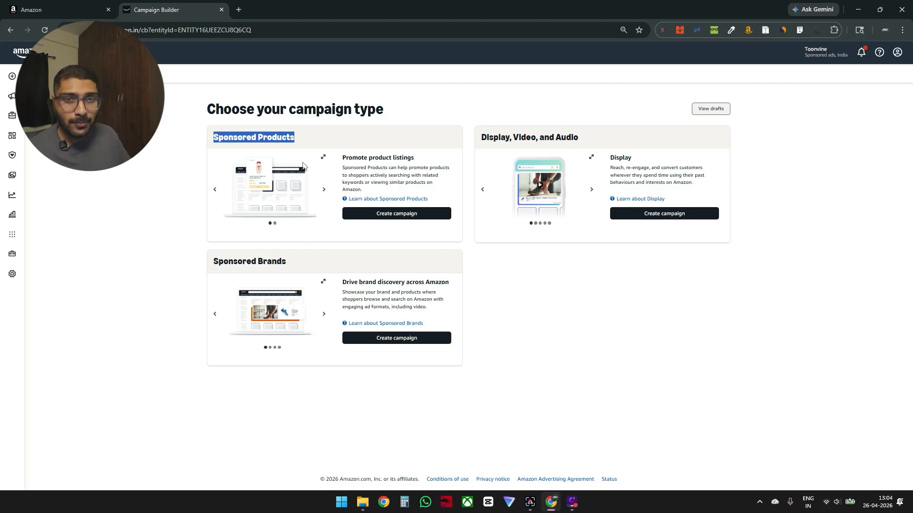
left_click_drag(214, 262, 301, 261)
left_click_drag(479, 142, 598, 151)
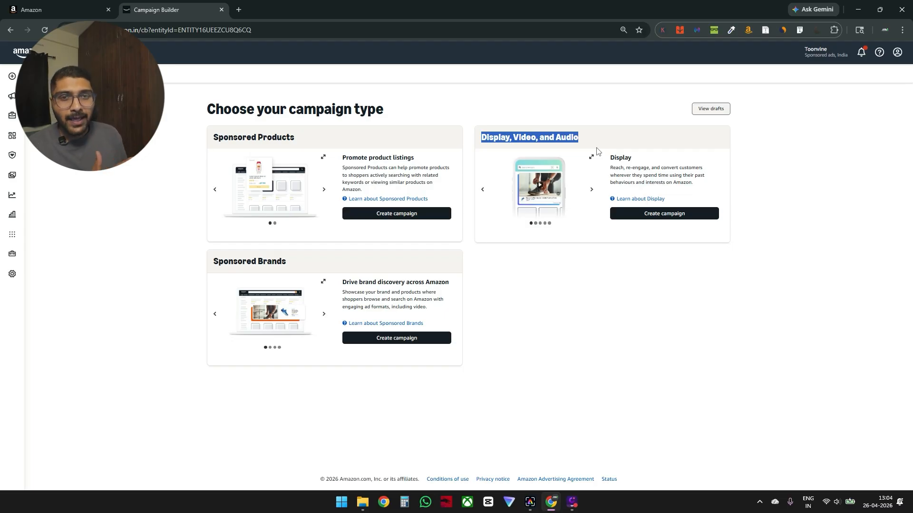
Step: Start a Sponsored Products campaign and add the first listed product to its ad group
left_click(426, 219)
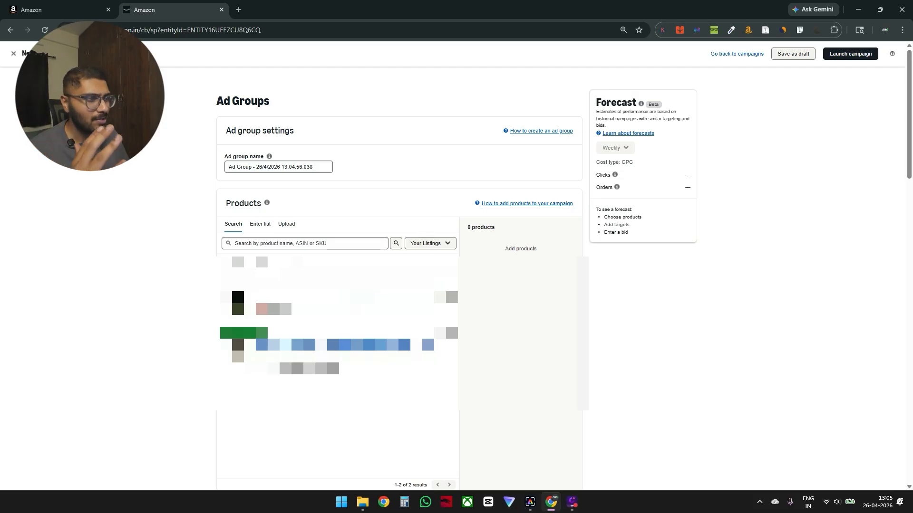
left_click(452, 297)
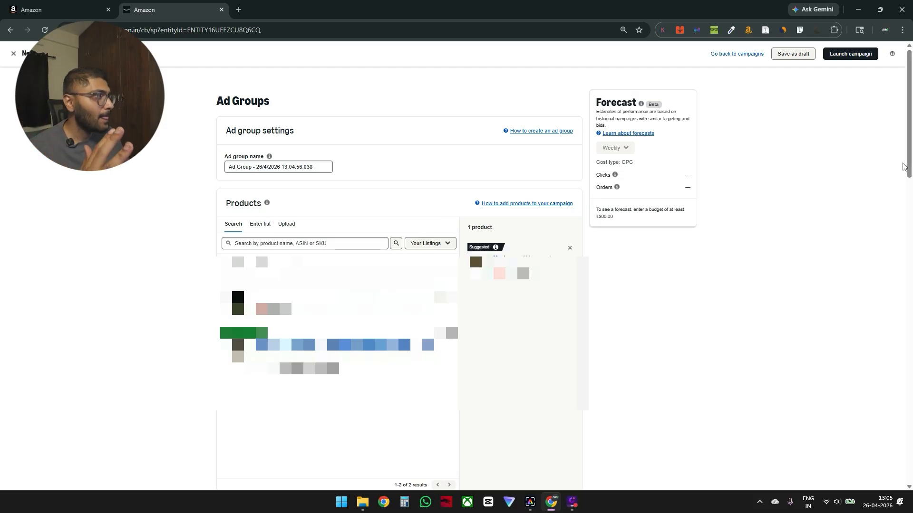
left_click_drag(905, 167, 906, 212)
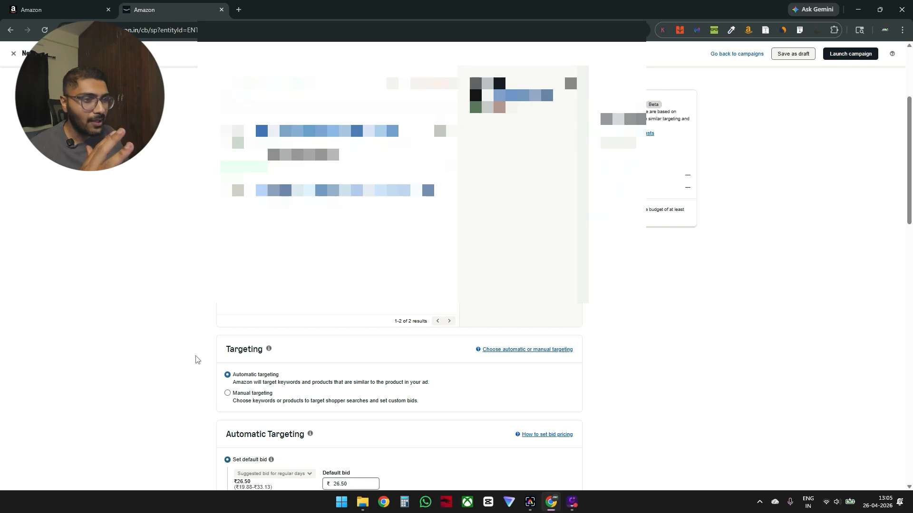
Step: Review the targeting options with Automatic targeting selected, including the suggested amount for the default bid
left_click_drag(224, 349, 278, 355)
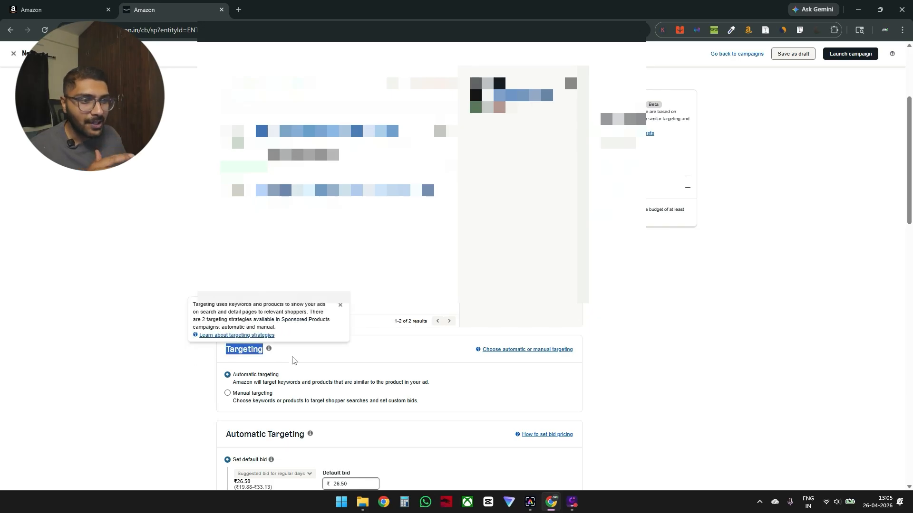
left_click(232, 380)
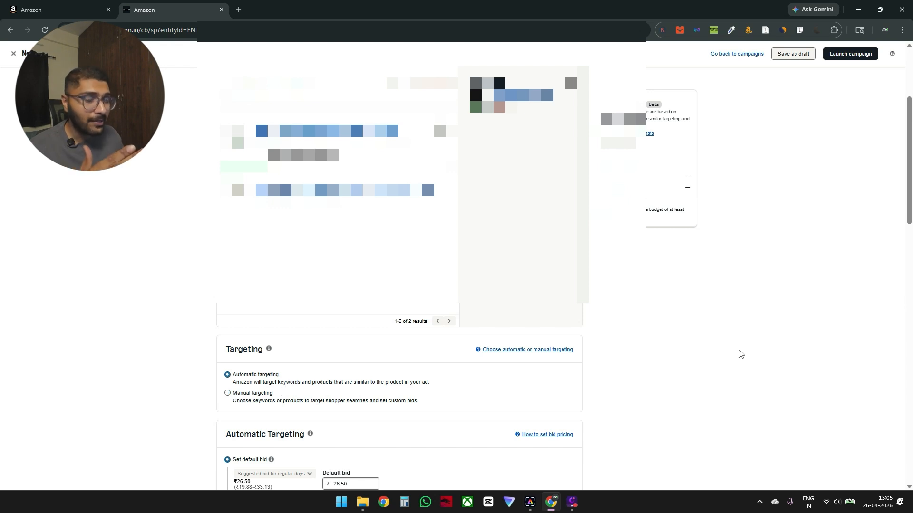
scroll(911, 216, "down", 1)
scroll(911, 217, "down", 3)
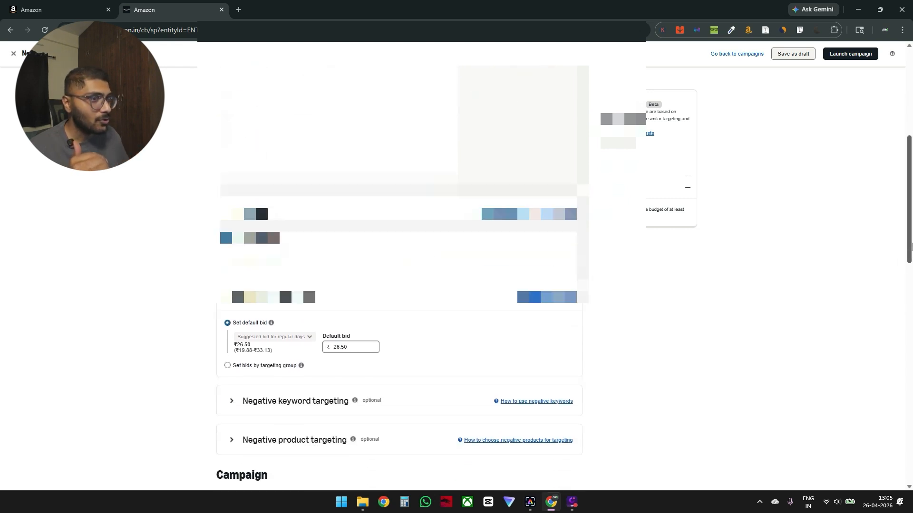
left_click_drag(216, 254, 304, 257)
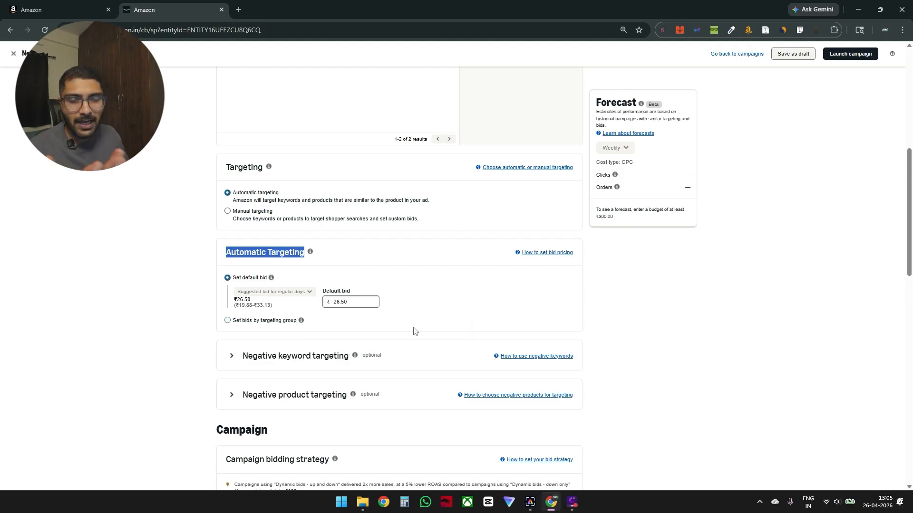
double_click(242, 300)
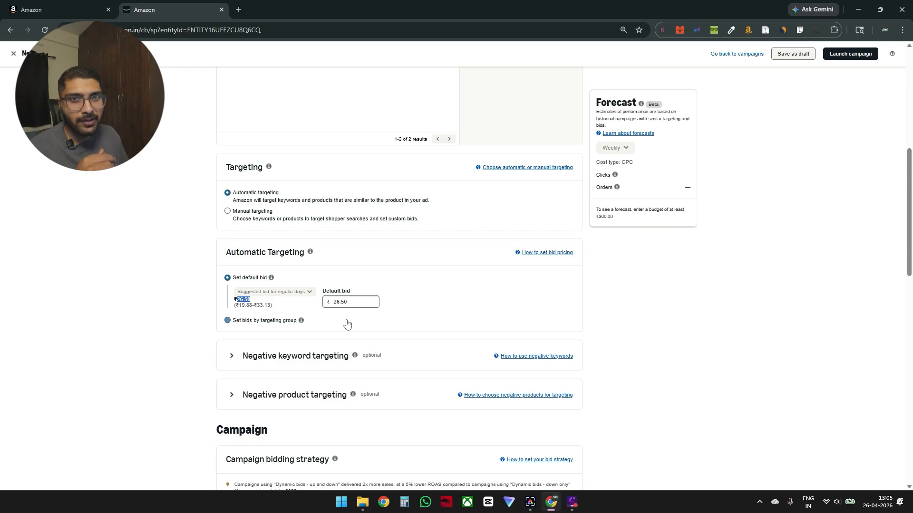
Step: Set bids by targeting group, applying the suggested bids: Close match ₹20.78, Loose match ₹26.50, Substitutes ₹23.98 and Complements ₹20.44
left_click(281, 322)
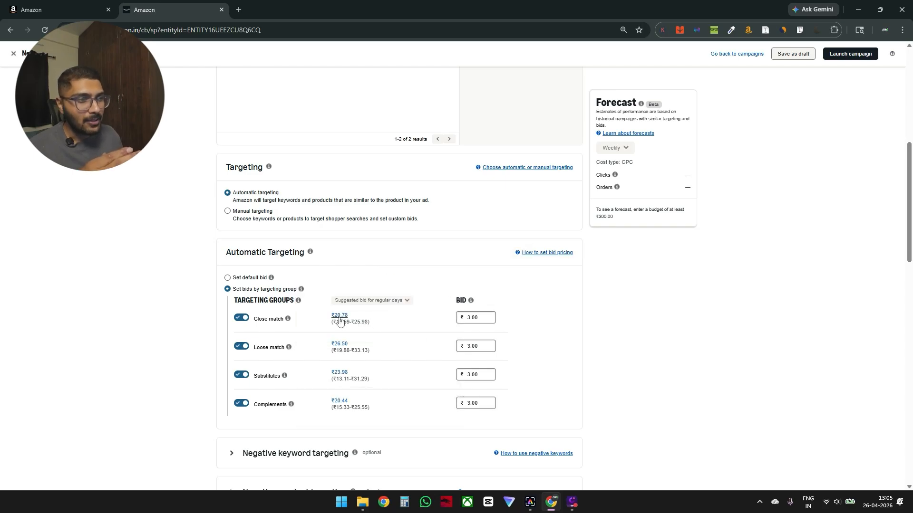
left_click(336, 318)
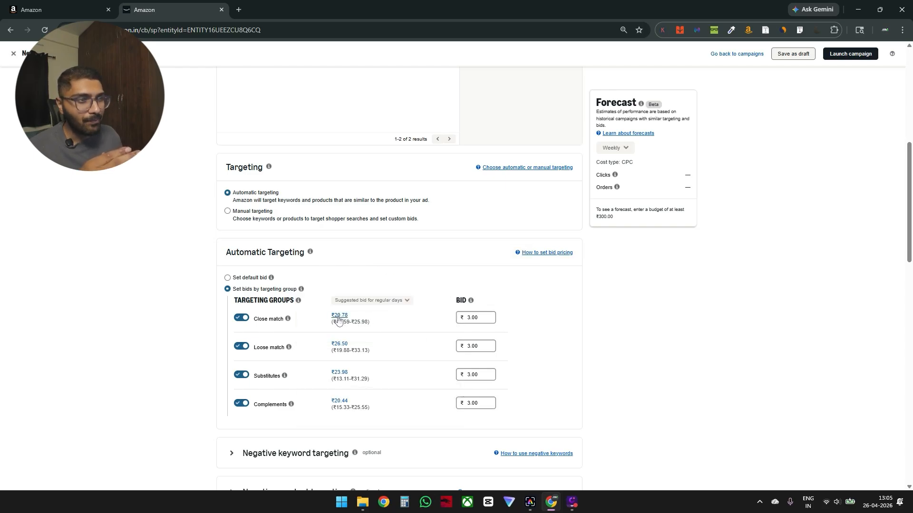
left_click(342, 344)
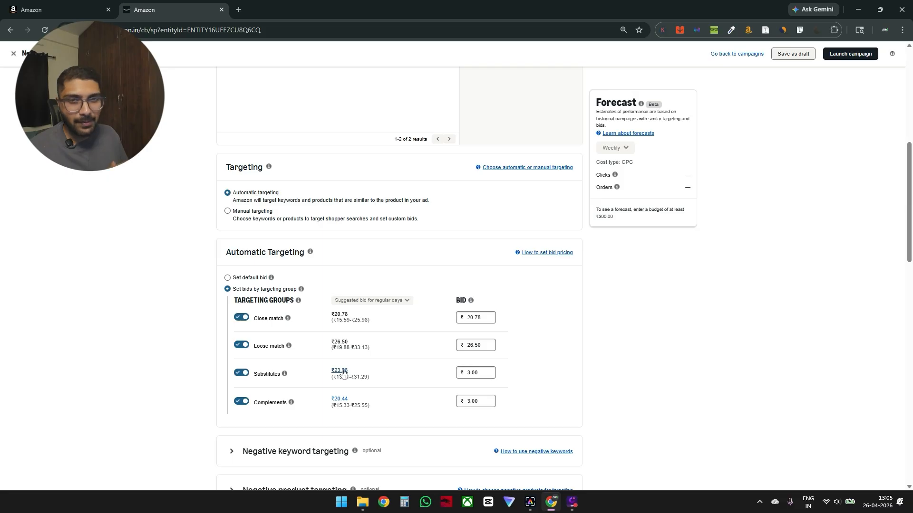
left_click(341, 371)
left_click(342, 398)
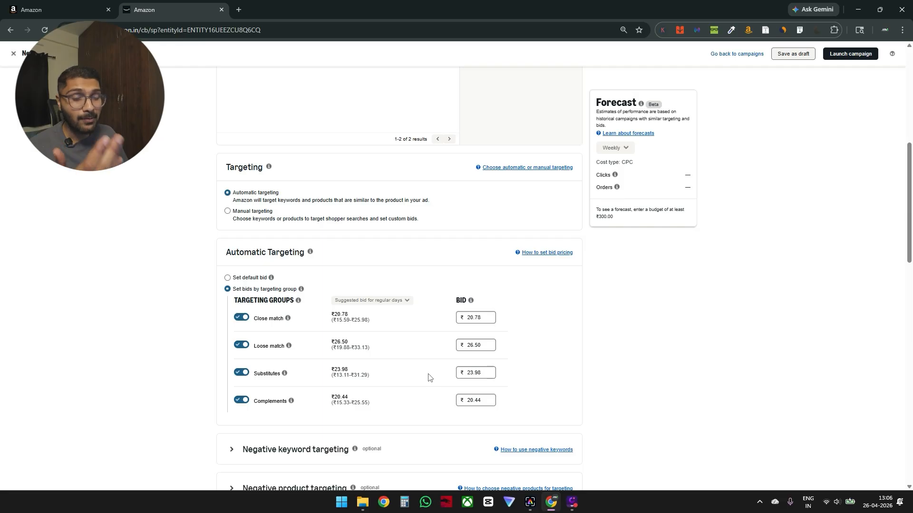
Step: Leave the optional negative targeting empty and set the campaign bidding strategy to dynamic bids - down only
left_click_drag(910, 210, 910, 276)
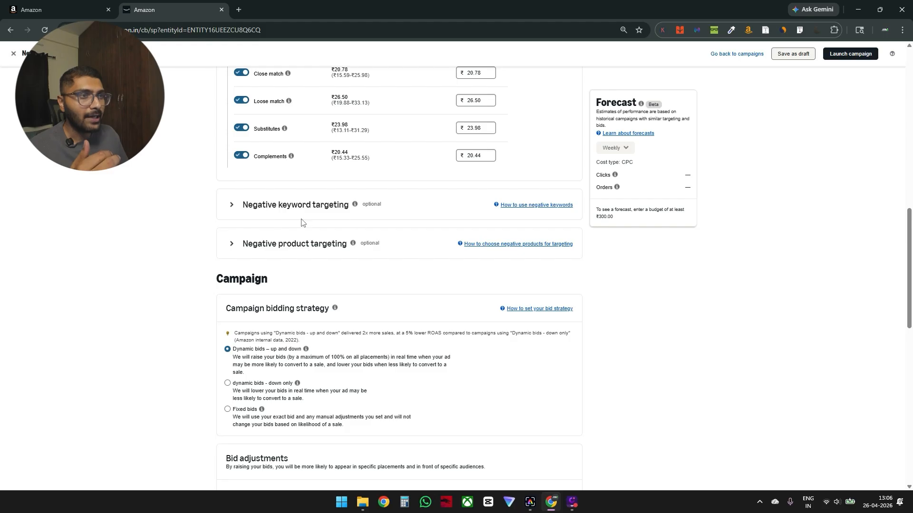
left_click_drag(364, 210, 381, 245)
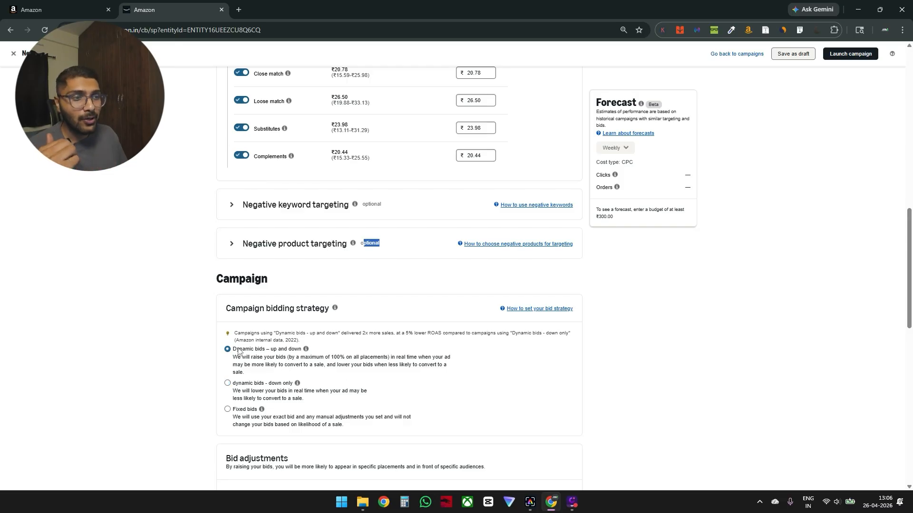
mouse_move(296, 385)
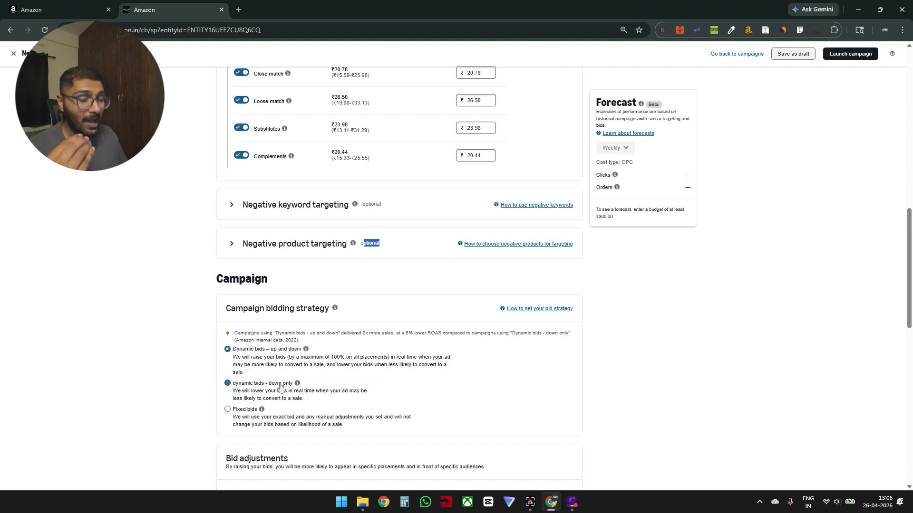
left_click(281, 385)
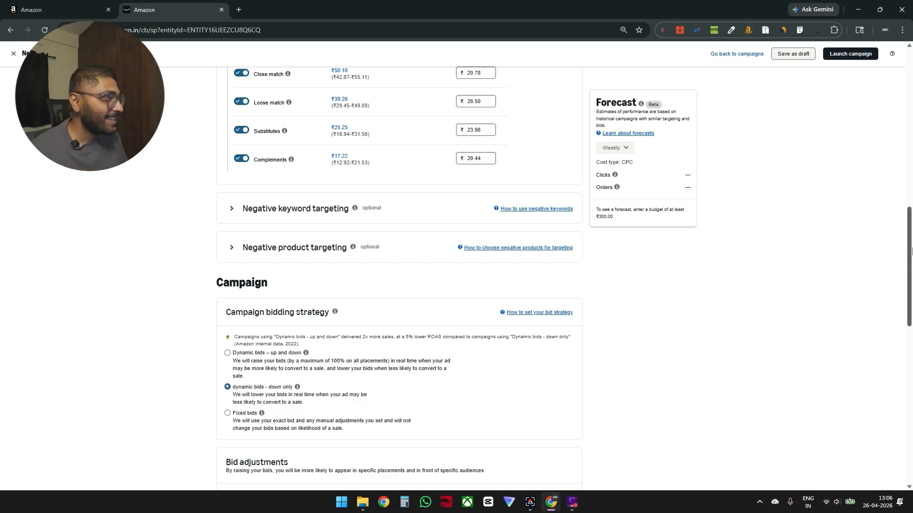
Step: Review the placement bid adjustments and campaign name, and enter a daily budget of ₹50.00
left_click_drag(910, 251, 910, 270)
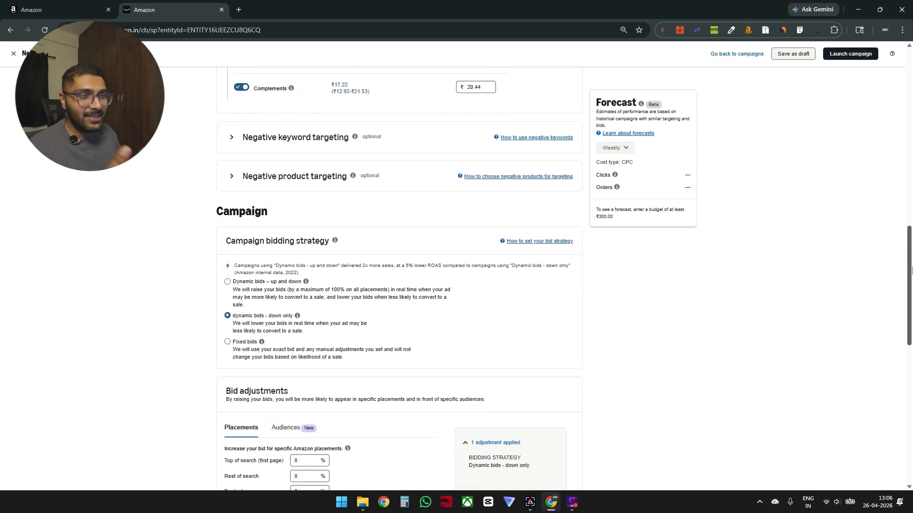
left_click_drag(911, 275, 911, 316)
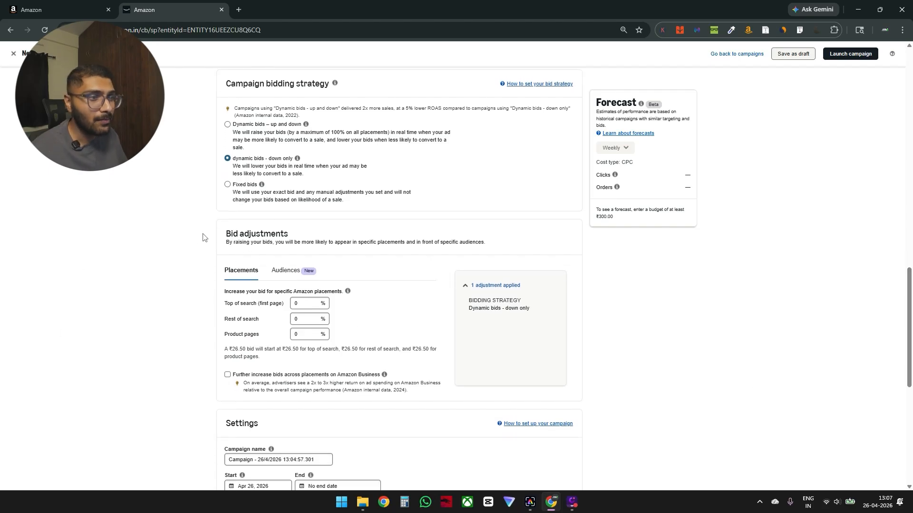
left_click_drag(911, 344, 911, 390)
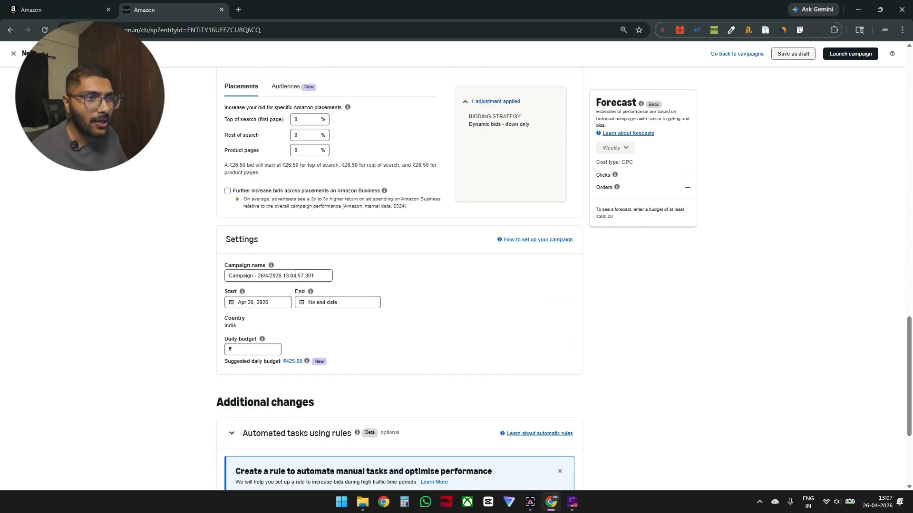
left_click(294, 275)
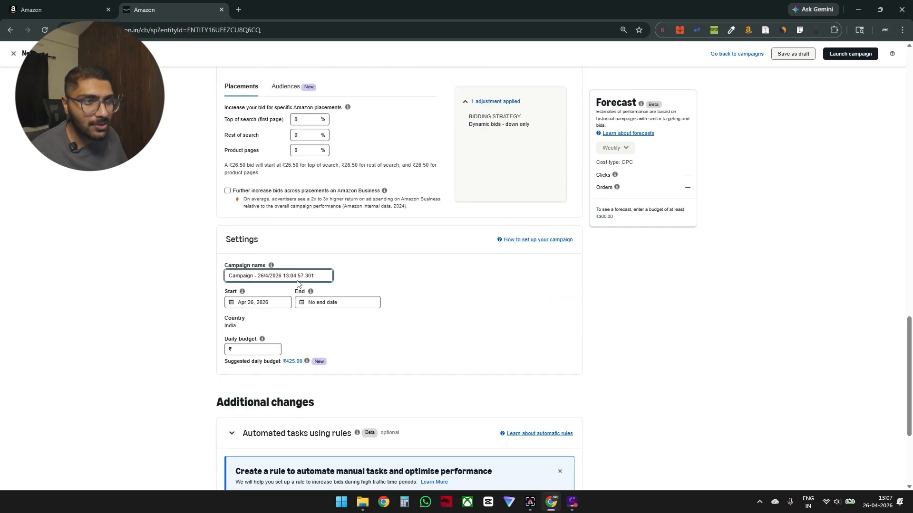
left_click(252, 349)
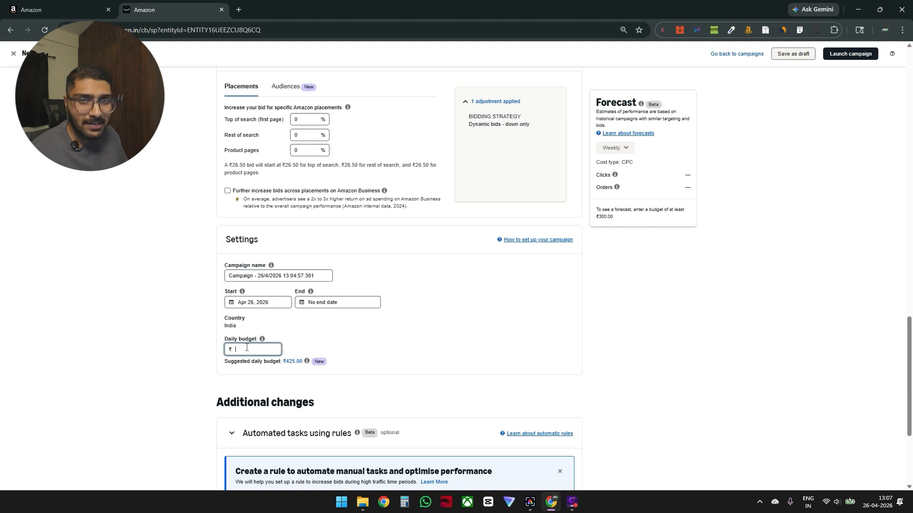
type("50")
left_click(365, 344)
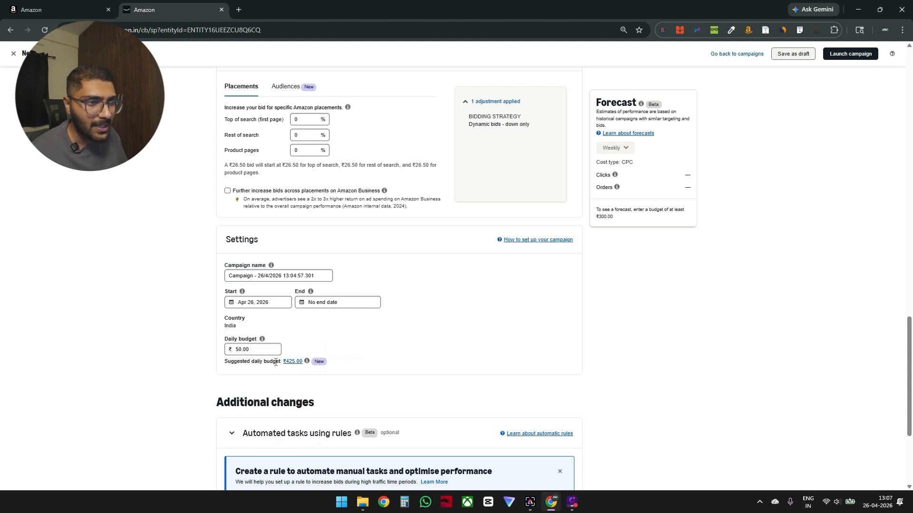
Step: Replace the campaign's daily budget with the suggested ₹425.00
left_click_drag(232, 364, 270, 364)
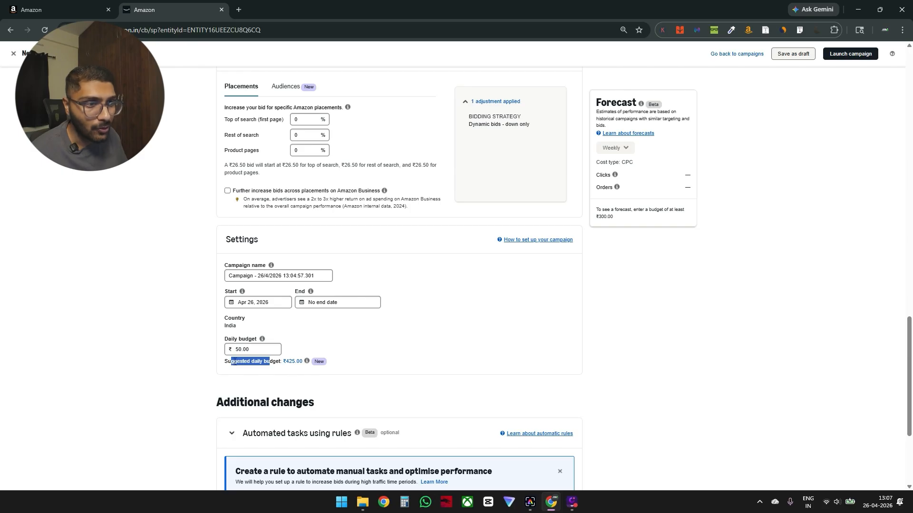
left_click(292, 362)
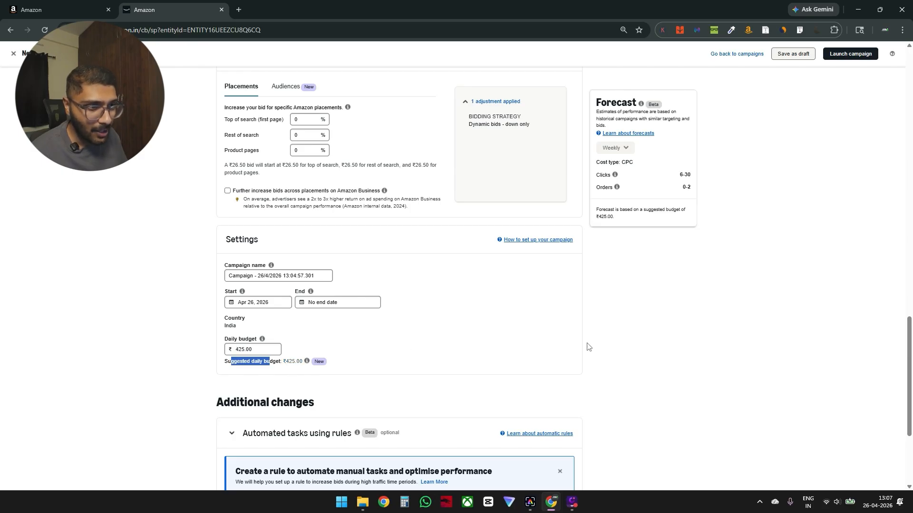
scroll(643, 455, "down", 3)
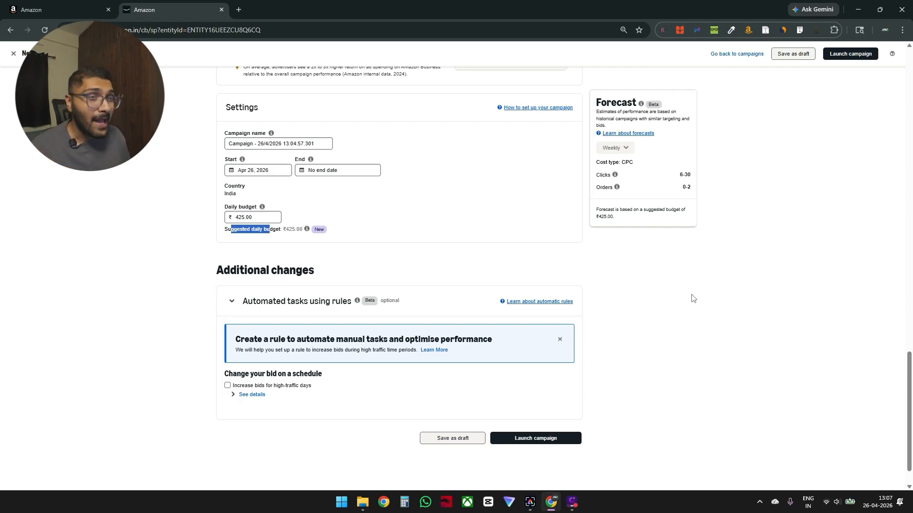
Step: Close the campaign setup without launching it and start a new Sponsored Products campaign
left_click(13, 55)
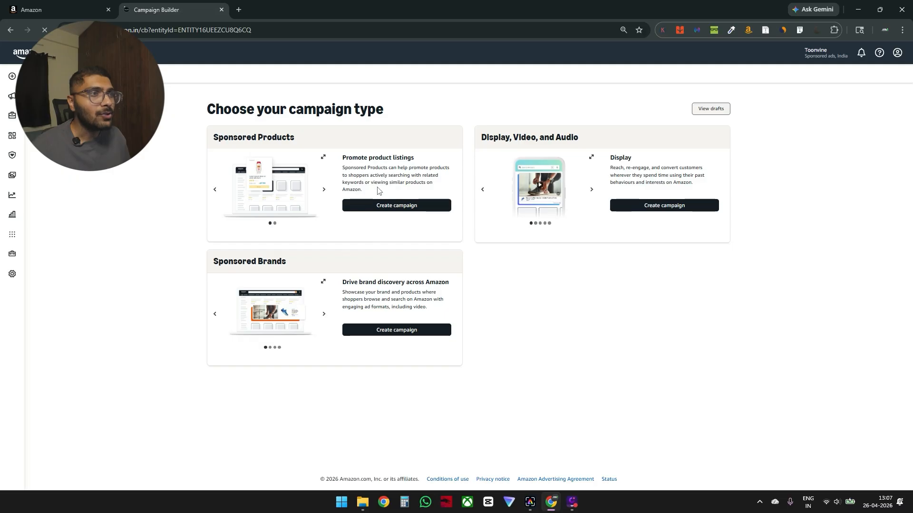
left_click(393, 213)
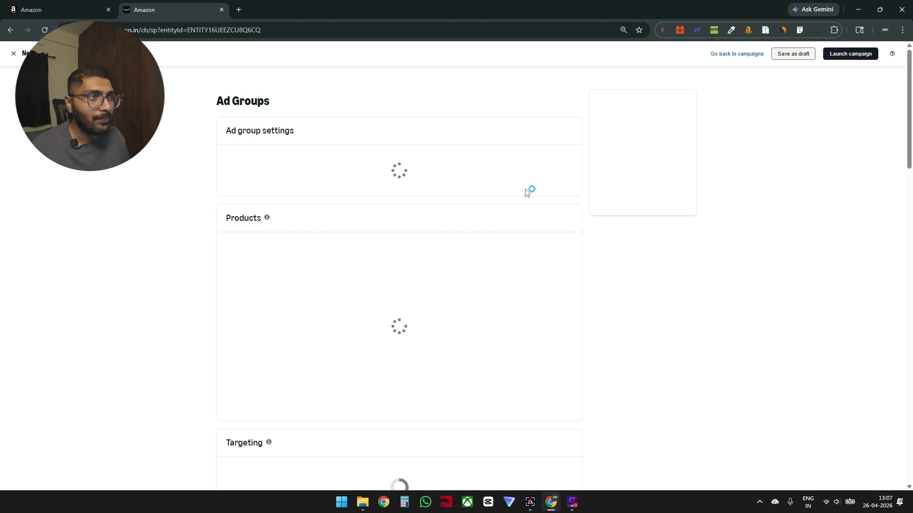
Step: Examine the ways to add products to the ad group: entering an ASIN list, uploading a file, and searching by listing source
left_click_drag(911, 165, 911, 190)
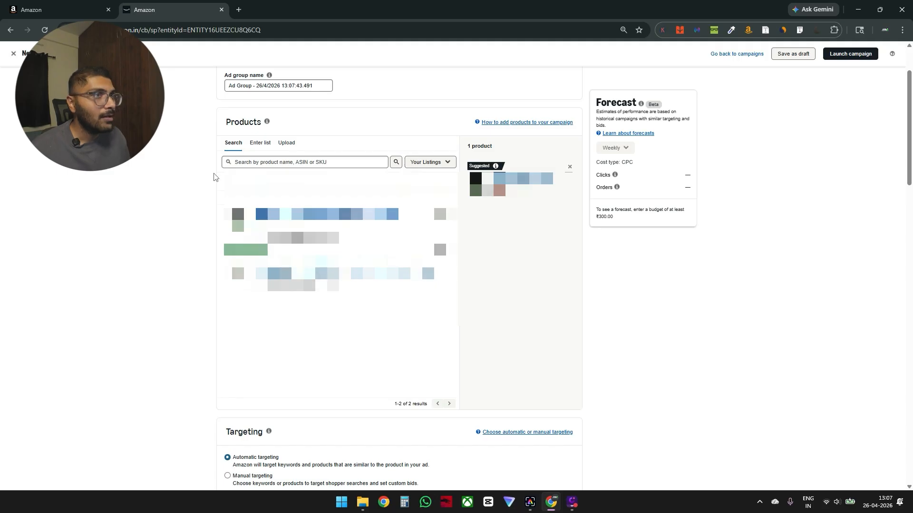
left_click(261, 144)
left_click(295, 184)
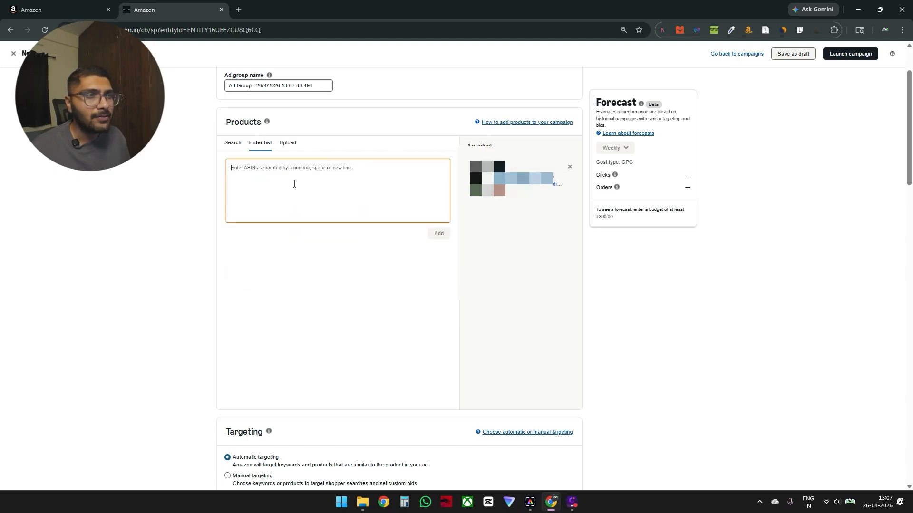
left_click(286, 144)
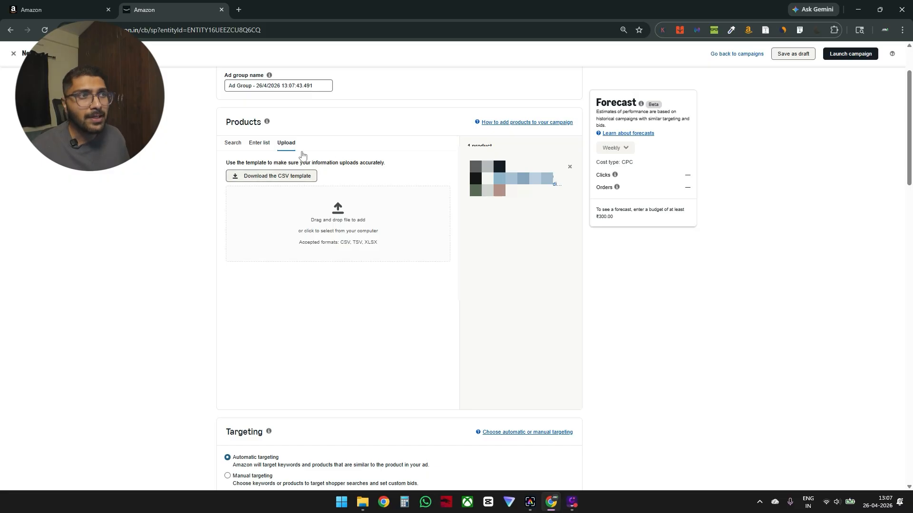
left_click(234, 144)
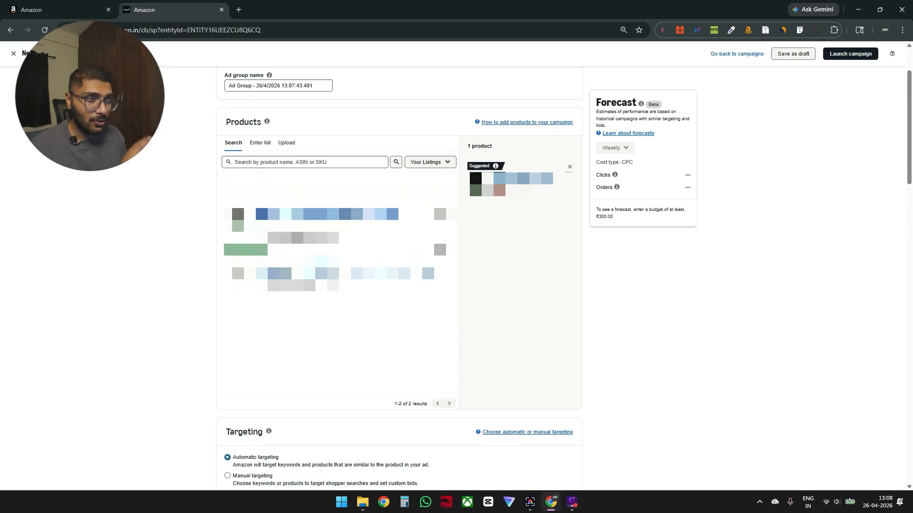
left_click(438, 164)
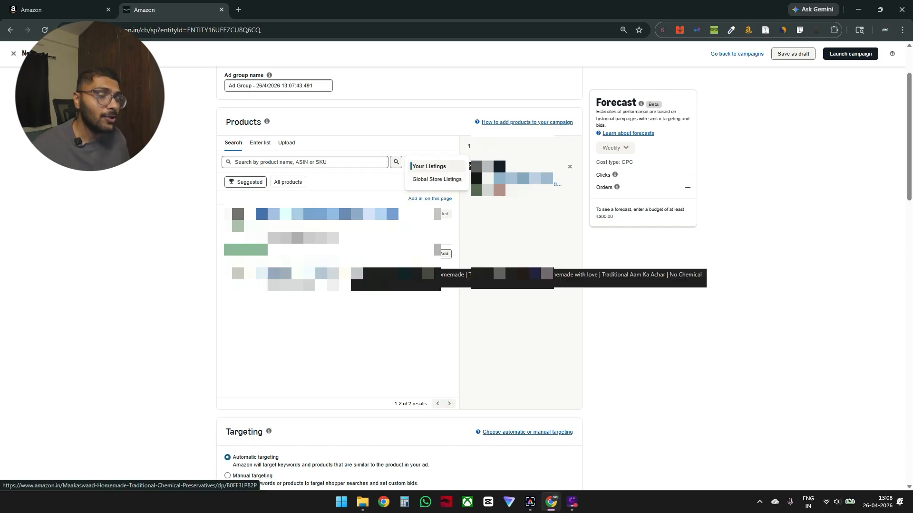
Step: Choose manual targeting with keyword targeting for the ad group
left_click(549, 317)
scroll(911, 225, "down", 5)
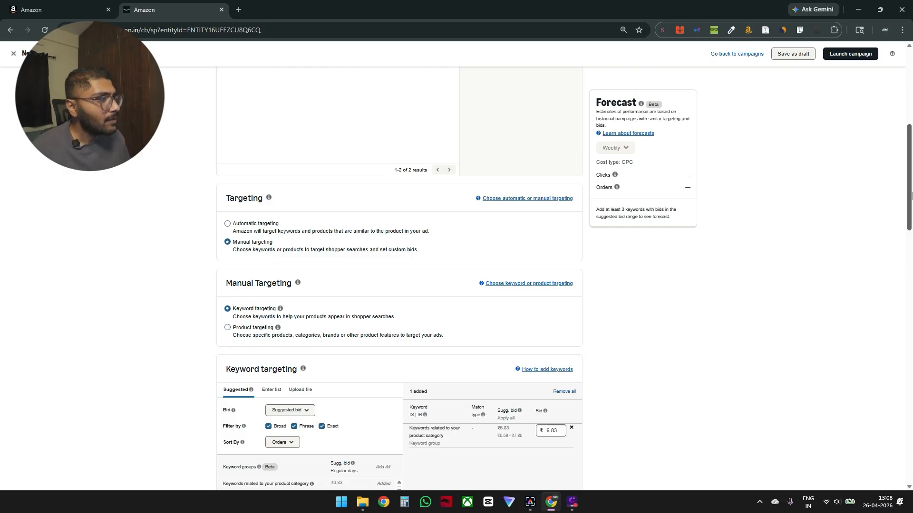
left_click_drag(909, 196, 910, 255)
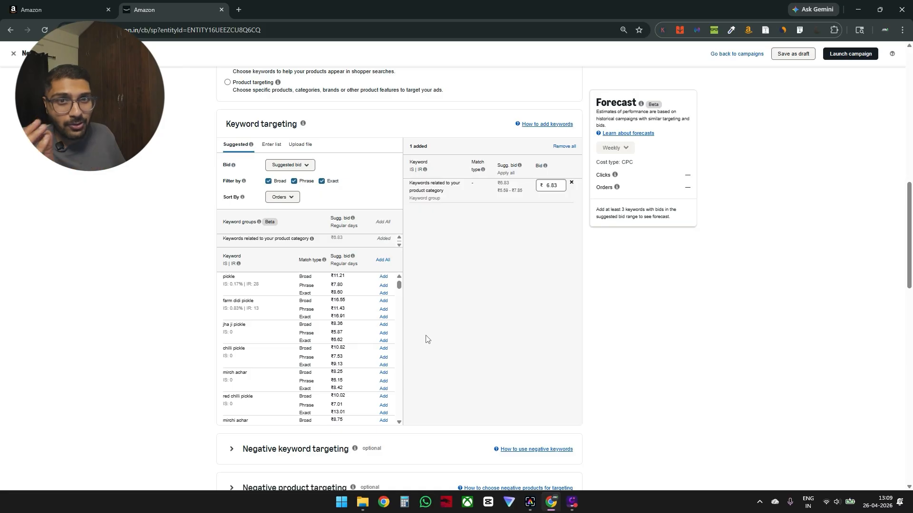
Step: Exclude broad match from the suggested keywords and remove the added product-category keyword group
left_click(268, 181)
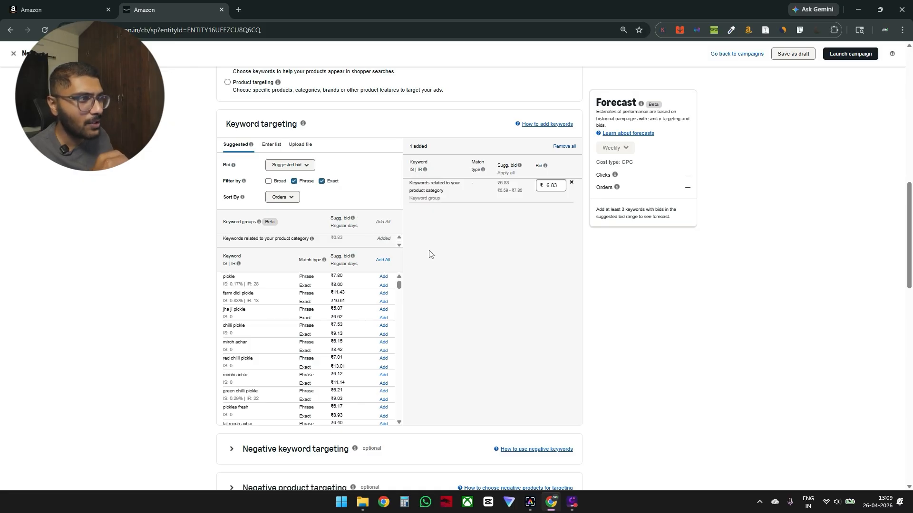
left_click(571, 183)
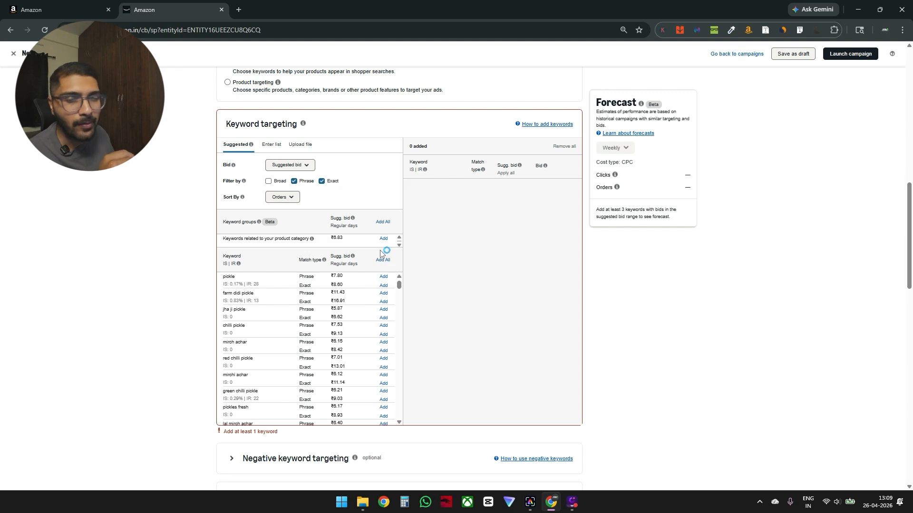
Step: Add the suggested keywords "pickle", "chilli pickle" and "mirchi achar", each in both phrase and exact match
left_click(383, 276)
left_click(383, 286)
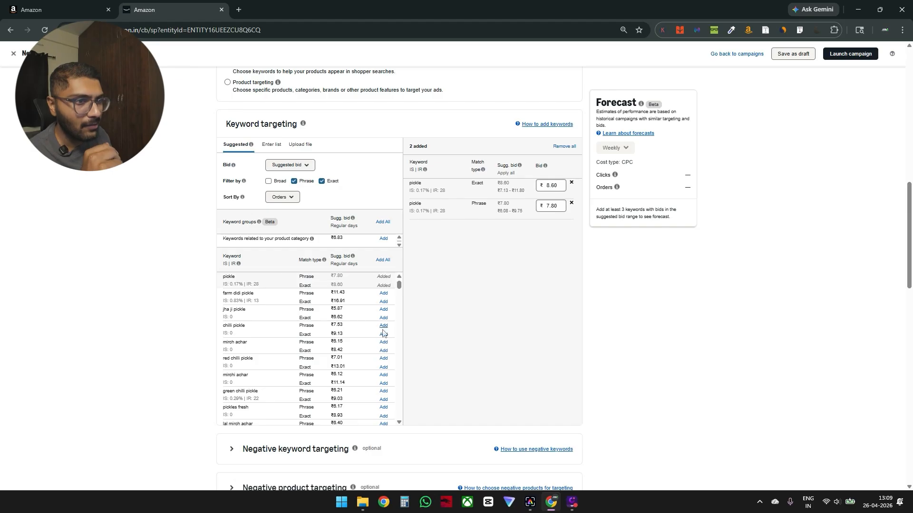
left_click(384, 326)
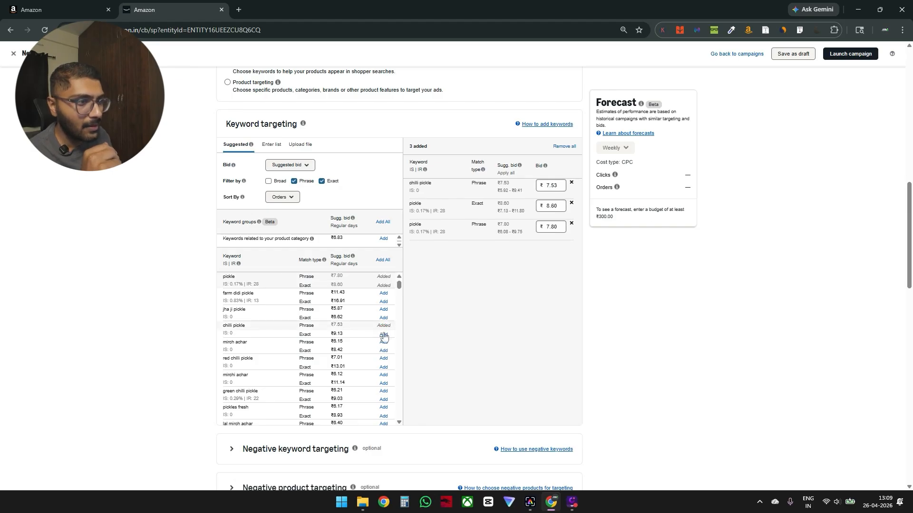
left_click(383, 334)
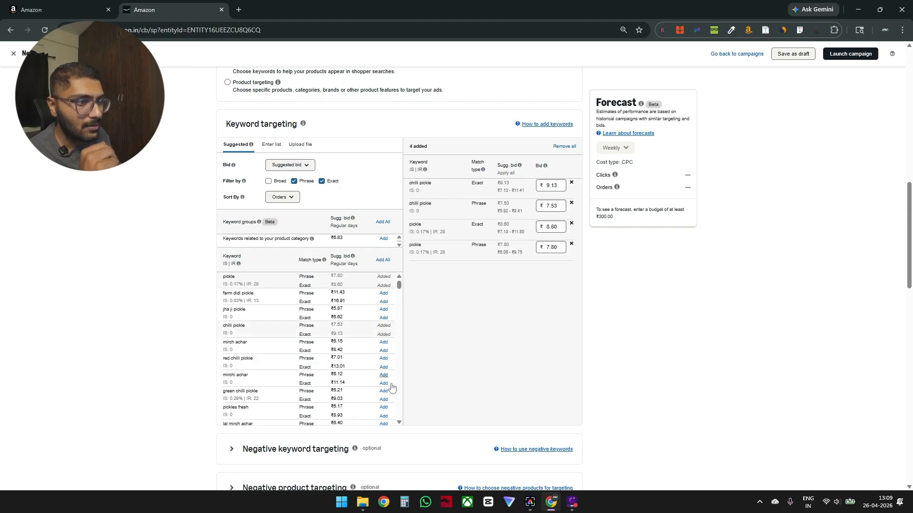
left_click(383, 375)
left_click(384, 383)
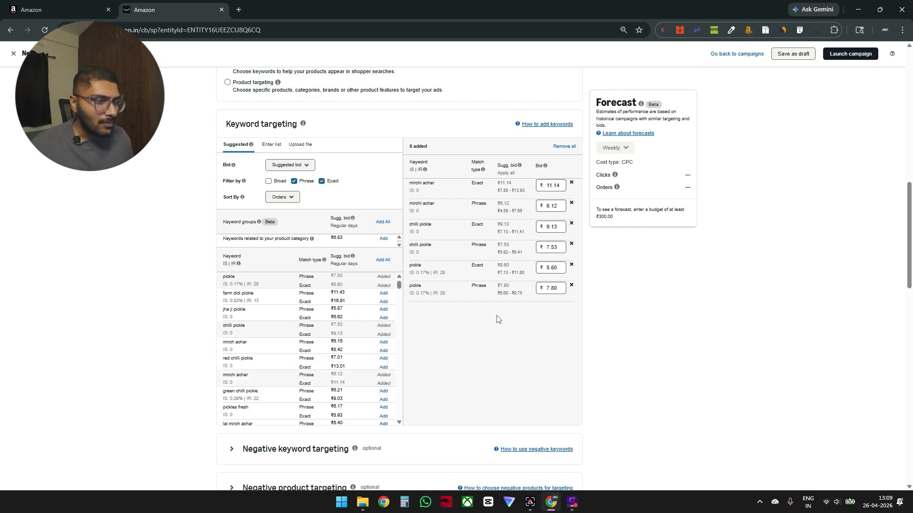
Step: Set the campaign bidding strategy to dynamic bids - down only and check the campaign settings
left_click_drag(910, 238, 911, 304)
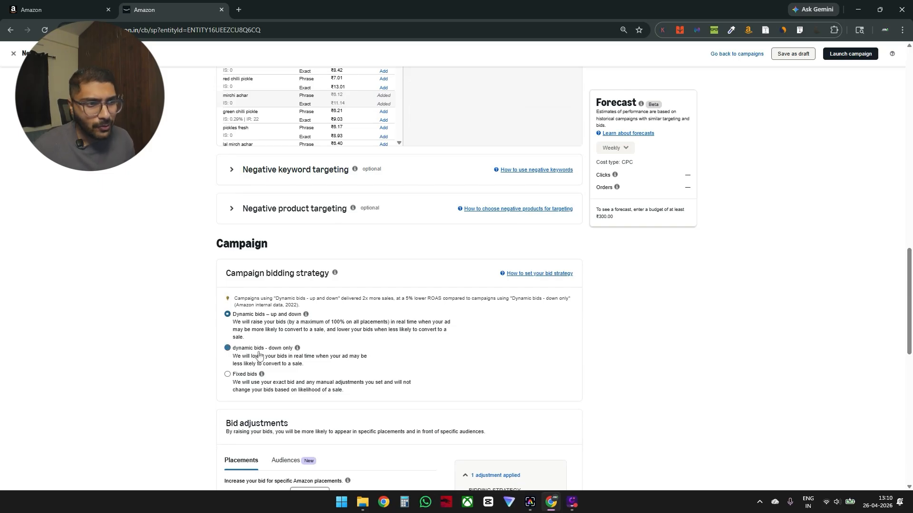
left_click(268, 351)
left_click_drag(910, 305, 910, 378)
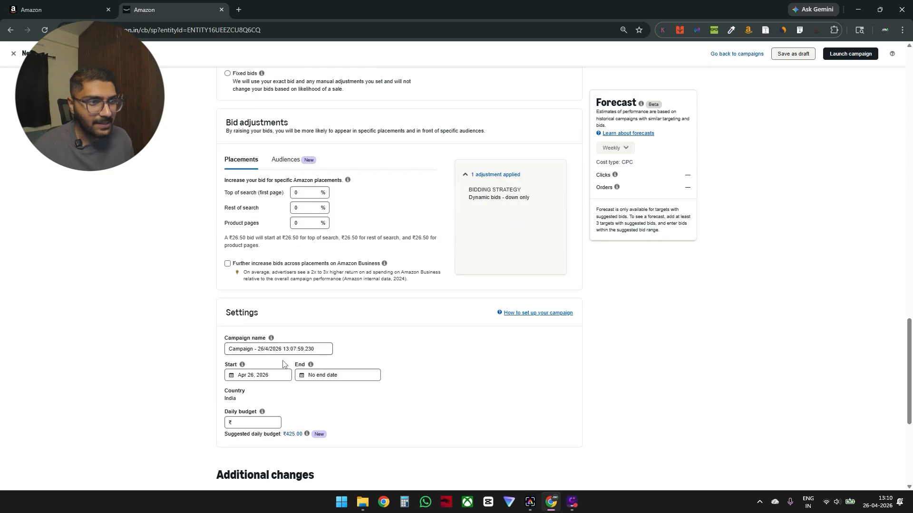
mouse_move(250, 362)
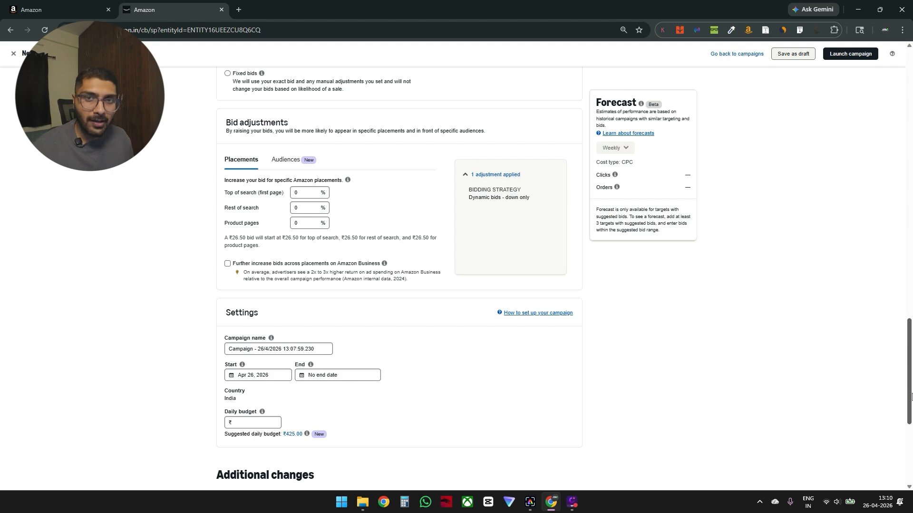
Step: Switch the ad group's manual targeting from keywords to product targeting
scroll(910, 396, "up", 3)
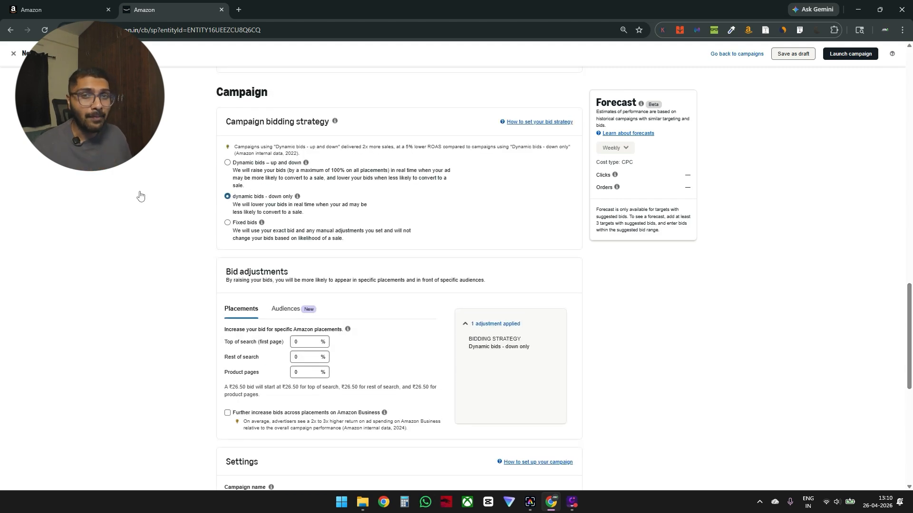
scroll(160, 235, "up", 1)
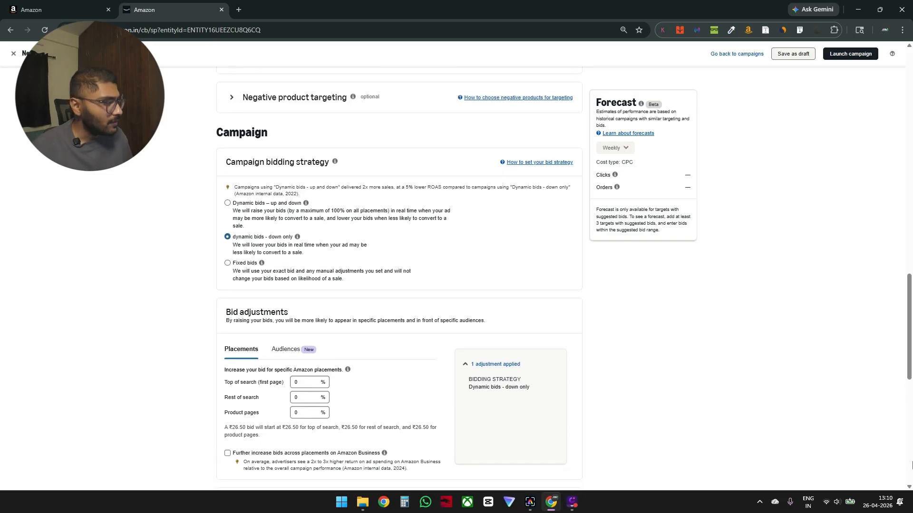
scroll(911, 431, "down", 7)
scroll(910, 385, "up", 7)
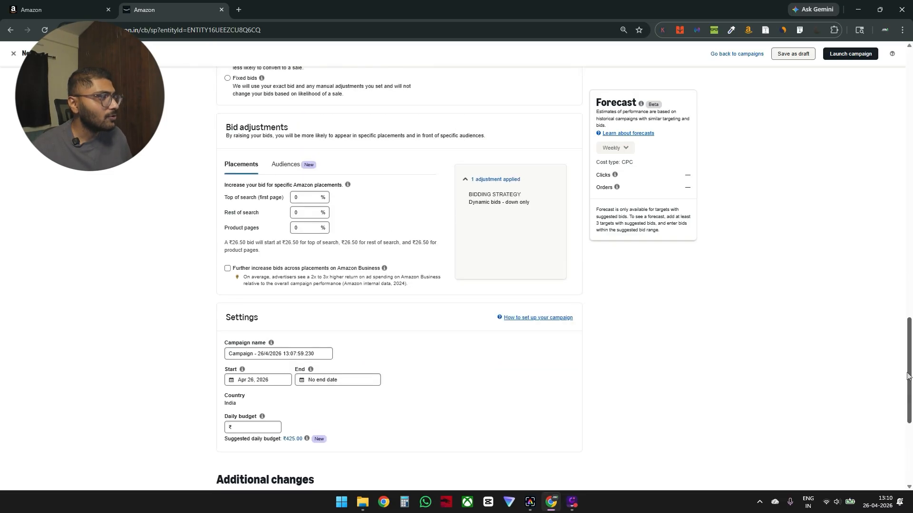
scroll(910, 343, "up", 8)
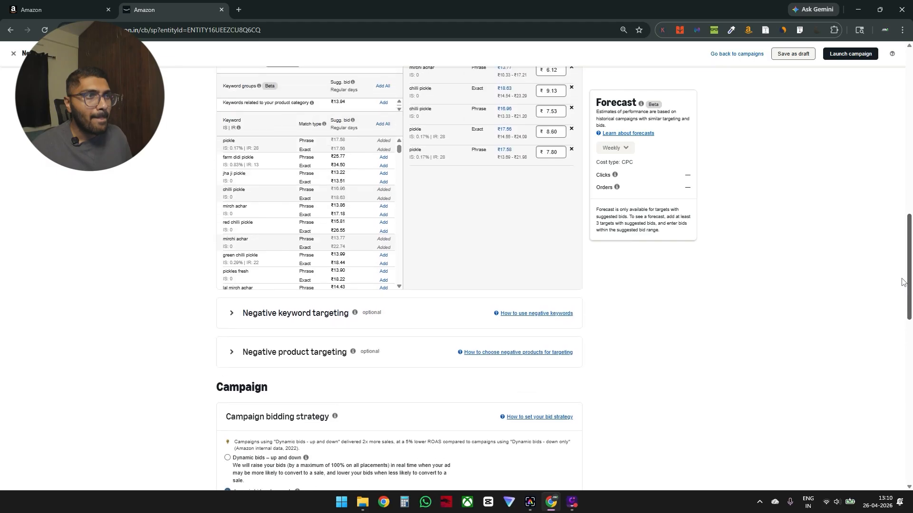
scroll(896, 268, "up", 4)
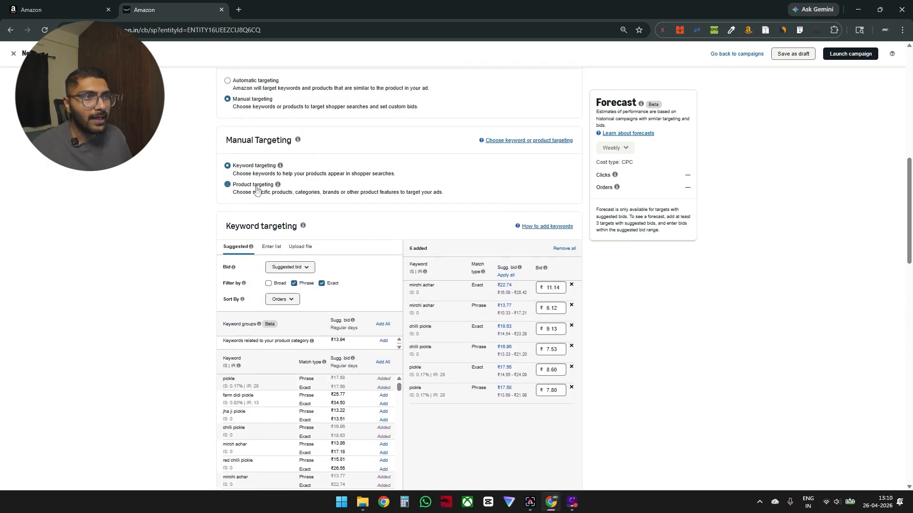
left_click(284, 194)
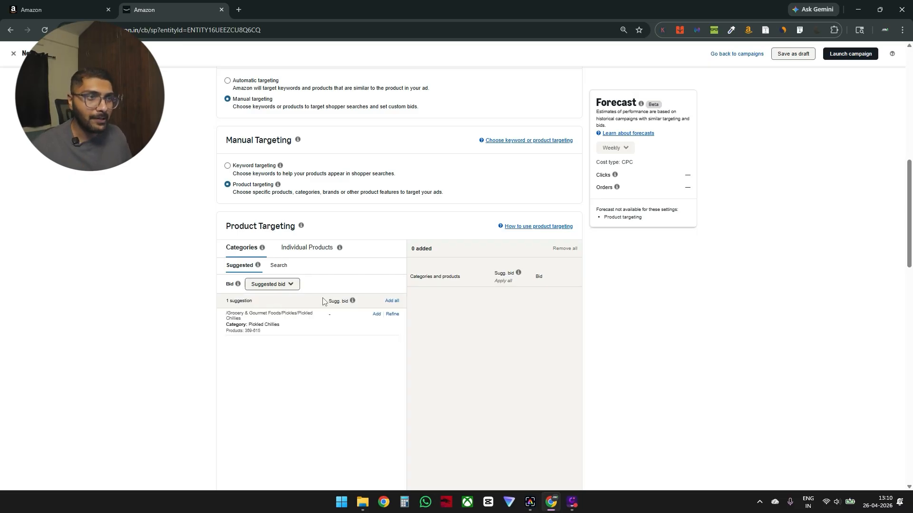
Step: Refine the suggested Pickled Chillies category to the brand Mother's RECIPE
left_click(393, 316)
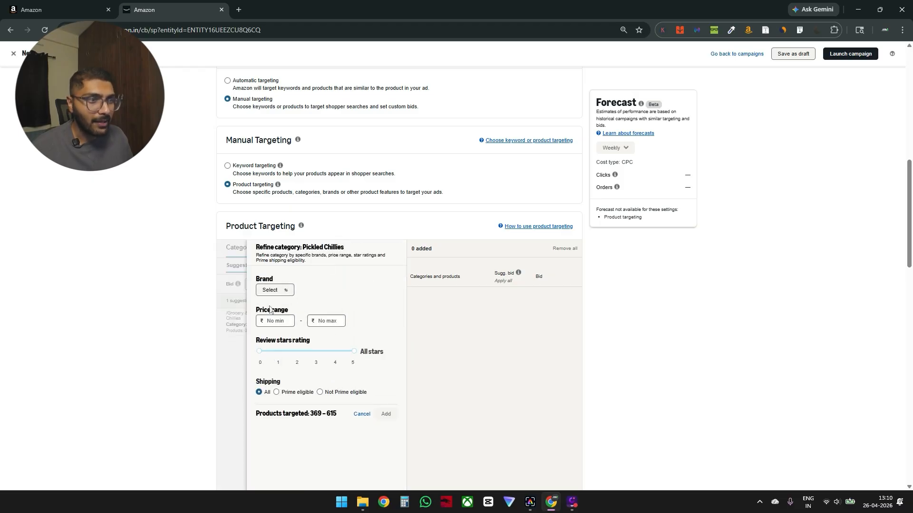
left_click(271, 290)
left_click(275, 298)
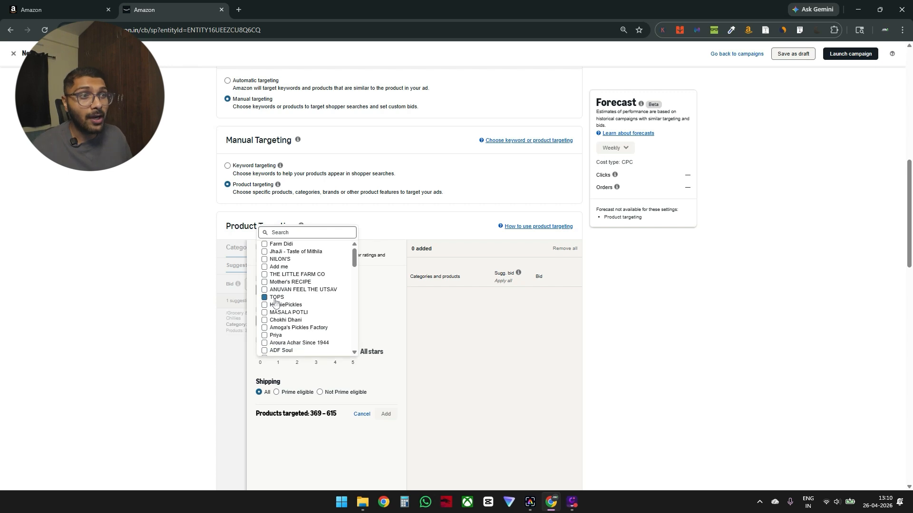
left_click(289, 282)
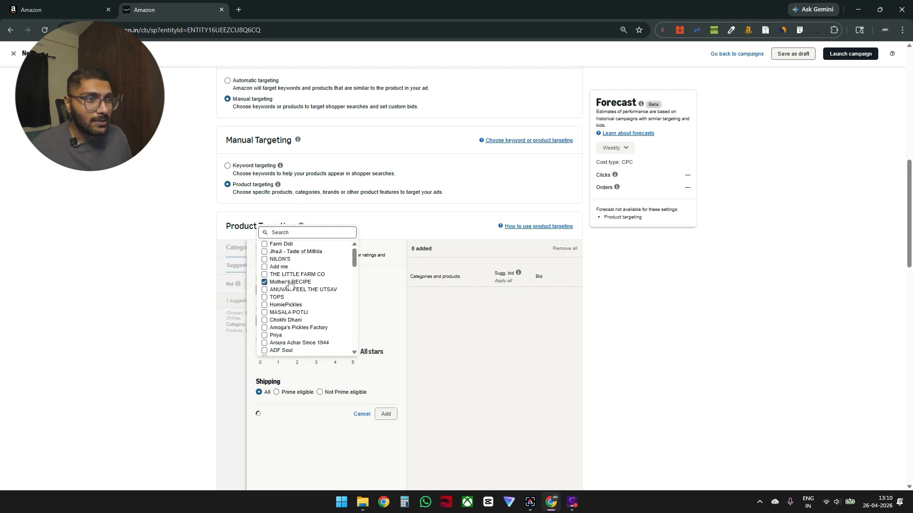
left_click(372, 279)
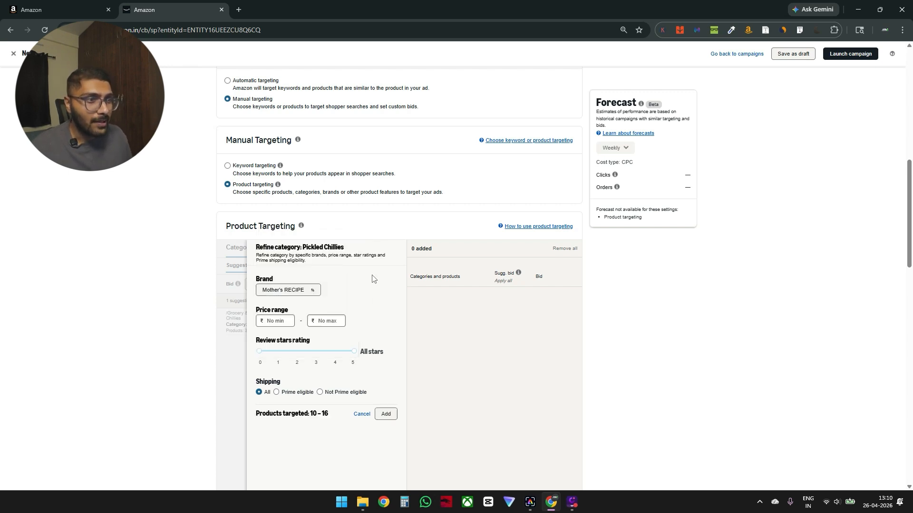
Step: Limit the category refinement to a minimum price of ₹1.00 and a review rating of 0–3 stars
left_click(276, 322)
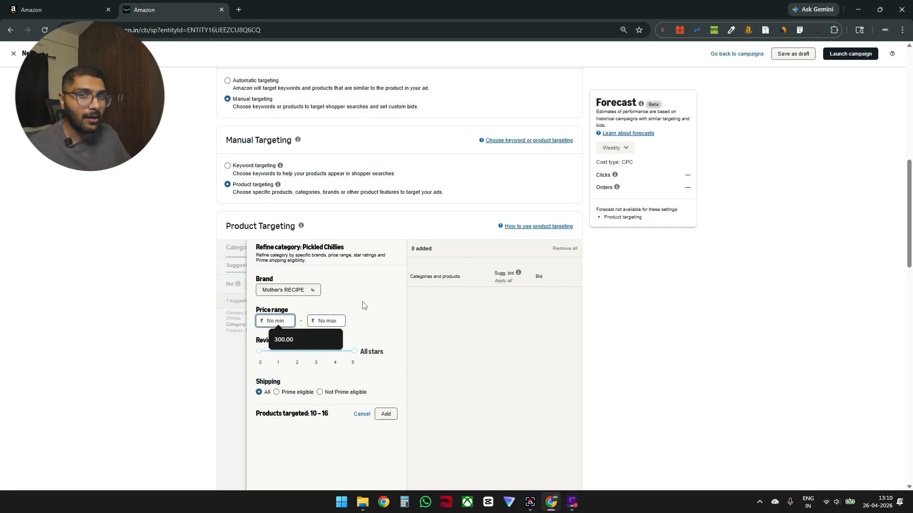
type("1")
left_click(364, 305)
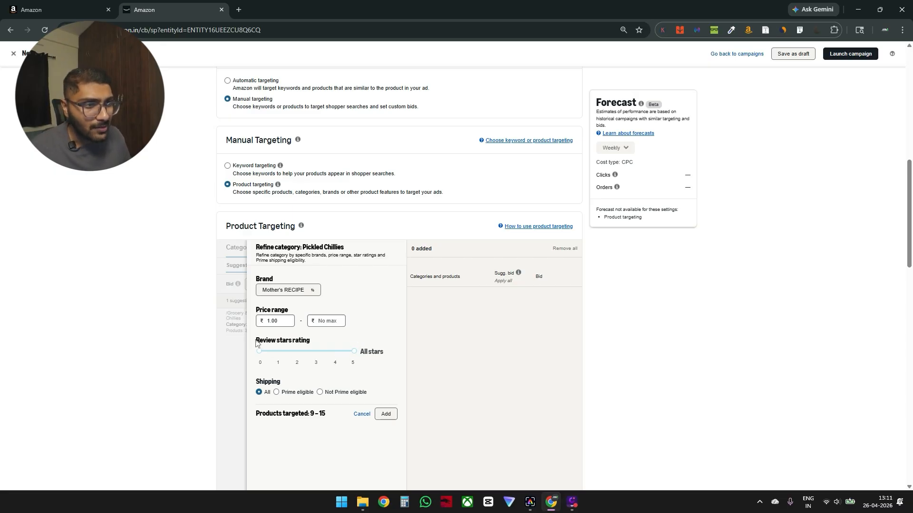
left_click_drag(256, 343, 316, 356)
left_click(326, 340)
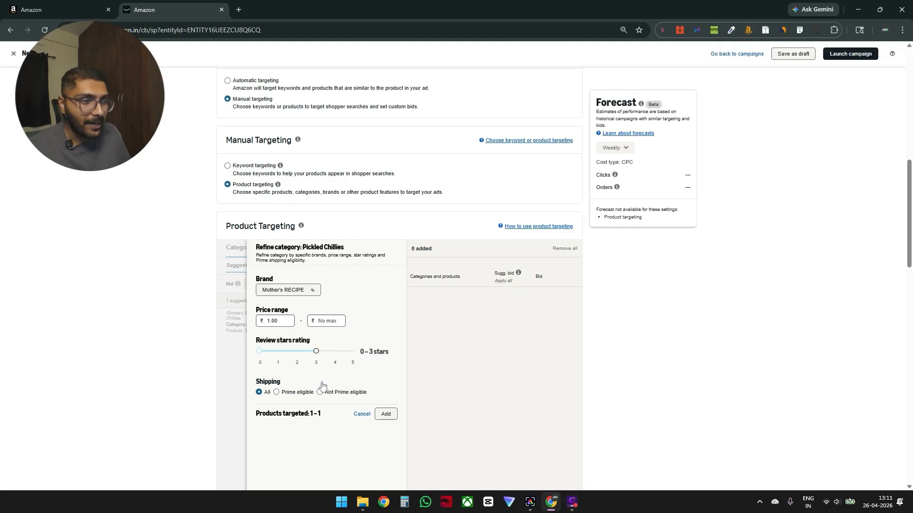
Step: Check the shipping option and add the refined Pickled Chillies category as a target with a ₹26.50 bid
left_click_drag(260, 381, 304, 383)
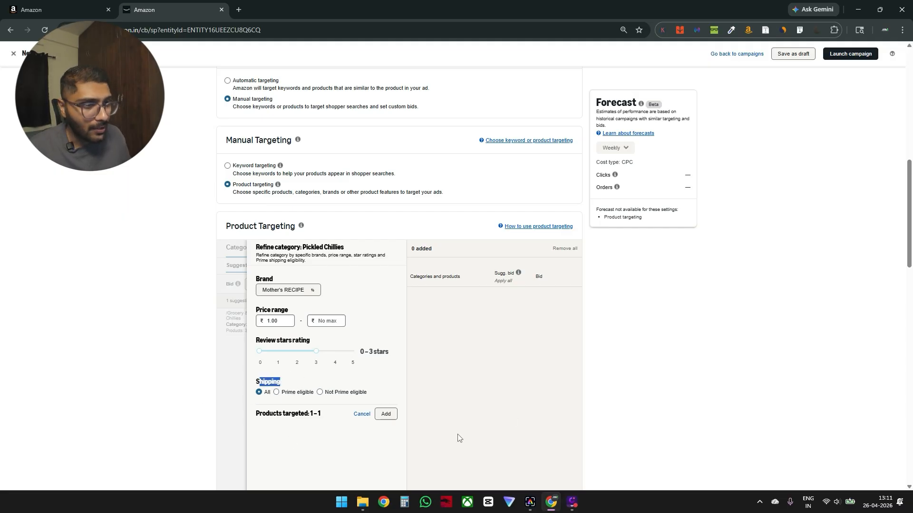
left_click(386, 415)
left_click(500, 289)
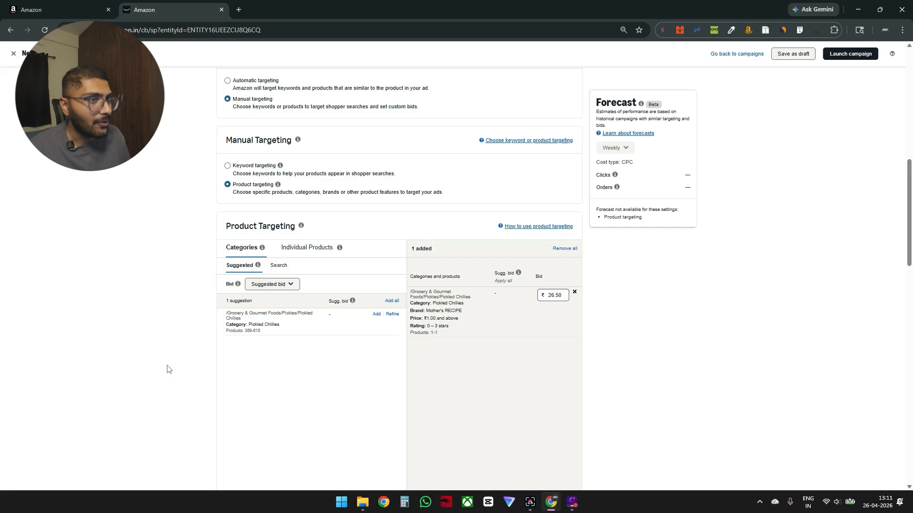
Step: Show the suggested individual products for targeting with only the exact type, leaving out expanded
left_click(306, 248)
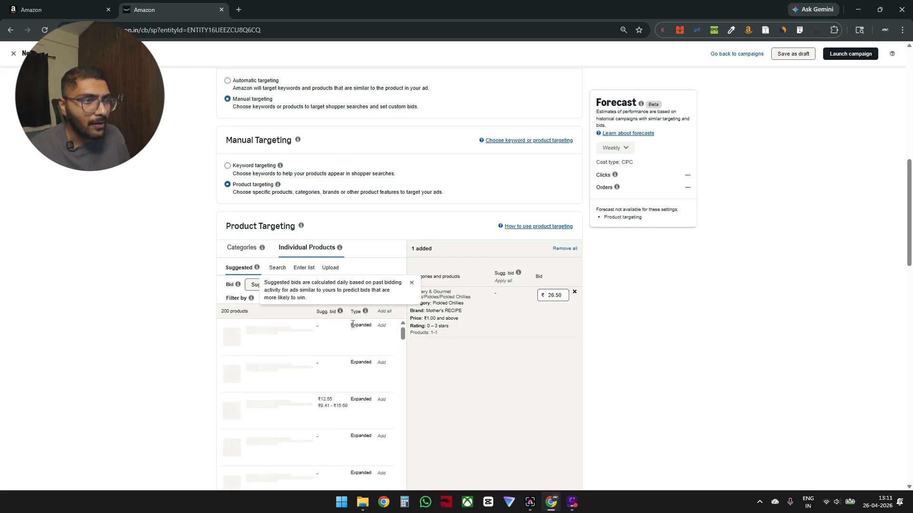
left_click(283, 299)
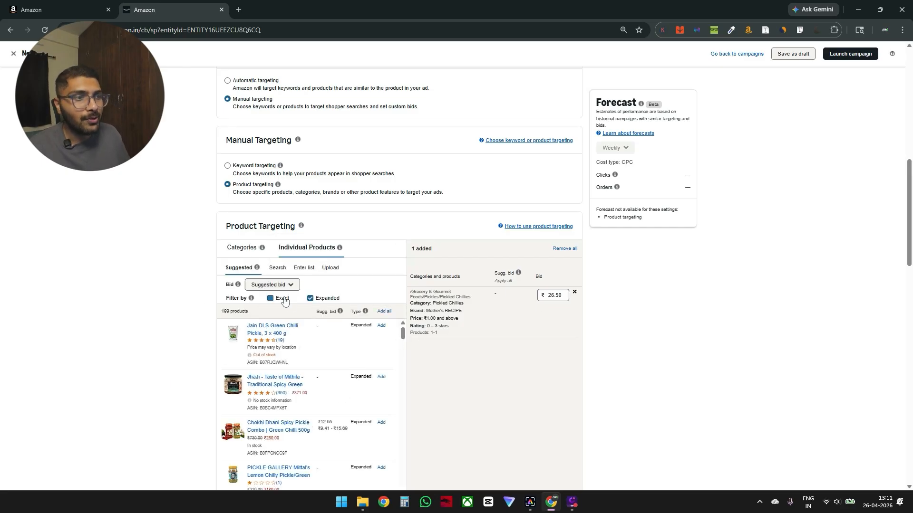
left_click(311, 298)
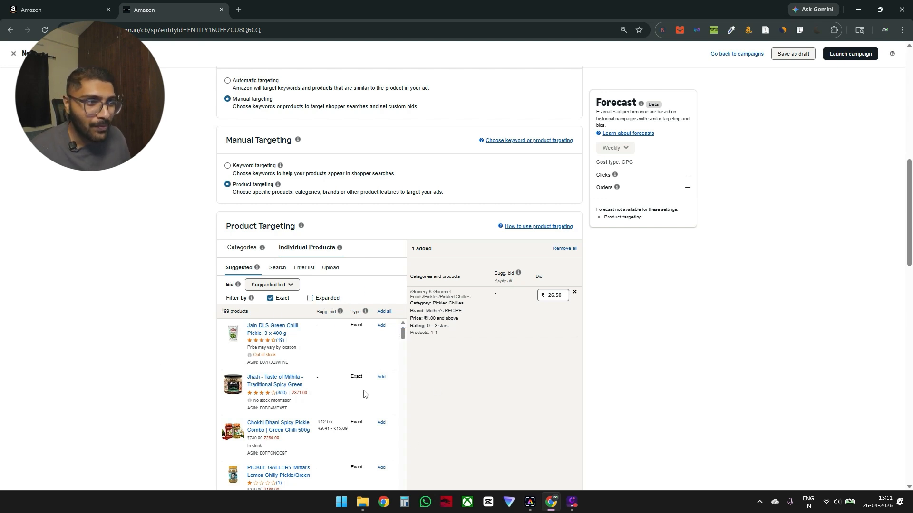
Step: Add the Jain DLS Green Chilli Pickle and JhaJi Traditional Spicy Green Chilli Pickle as exact product targets, each with a ₹26.50 bid
left_click(381, 326)
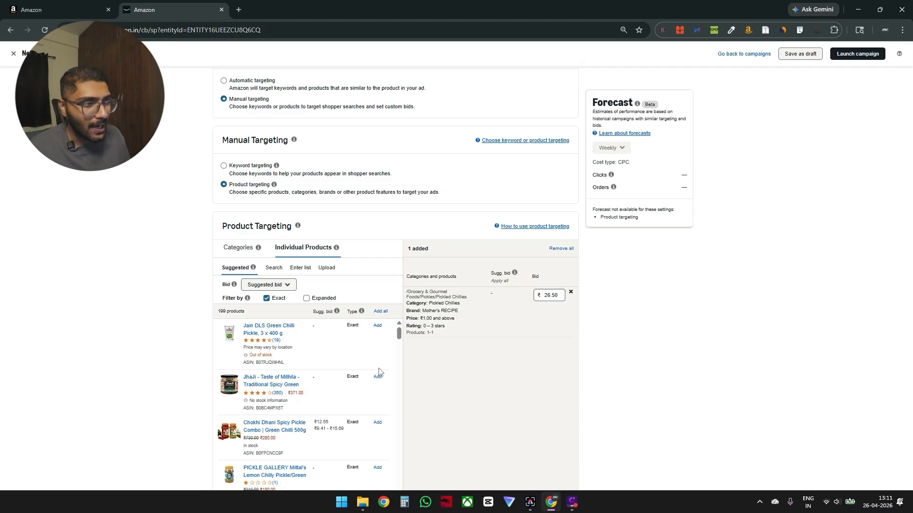
left_click(492, 288)
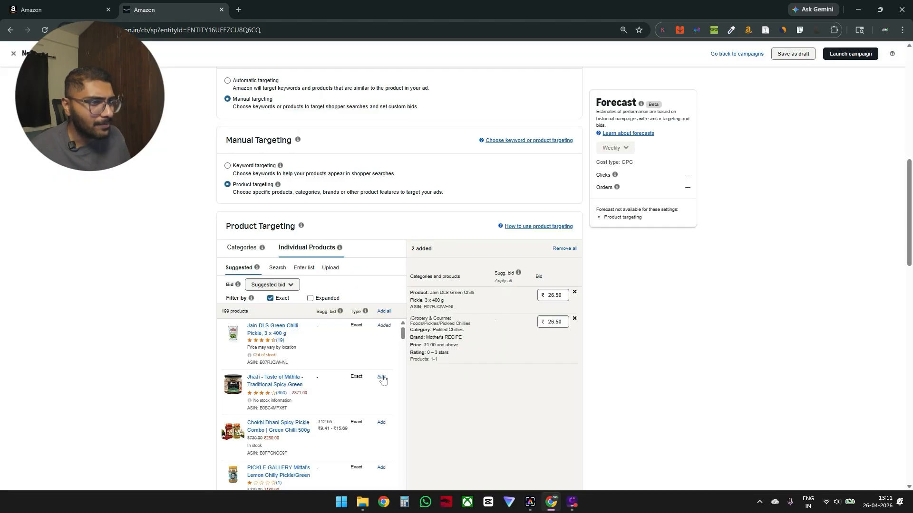
left_click(382, 378)
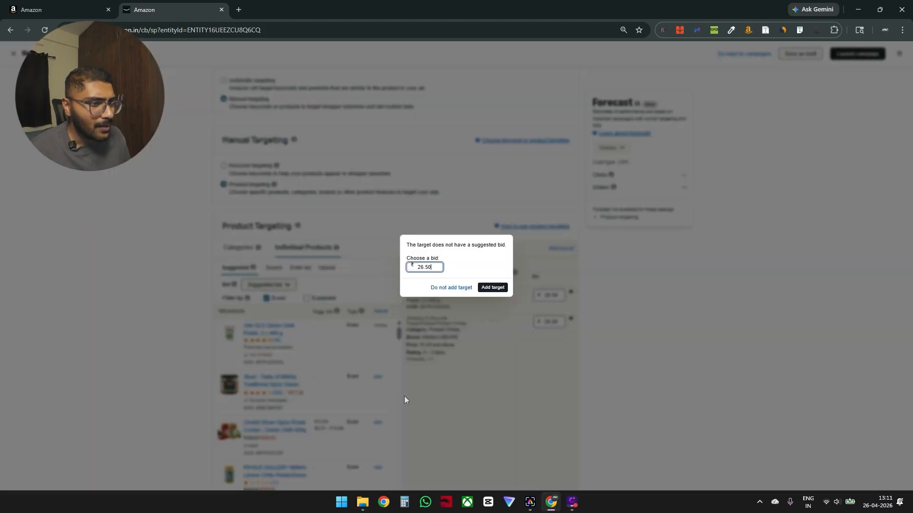
key("Return")
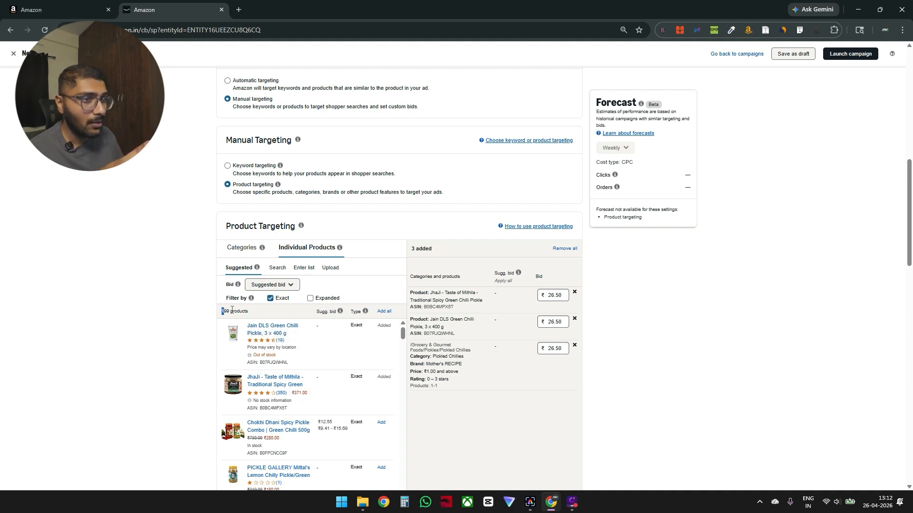
Step: Add the suggested Jain Padam Marwadi Athana Mirchi Green Chilli Pickle as an exact product target with a ₹26.50 bid
left_click_drag(220, 312, 247, 311)
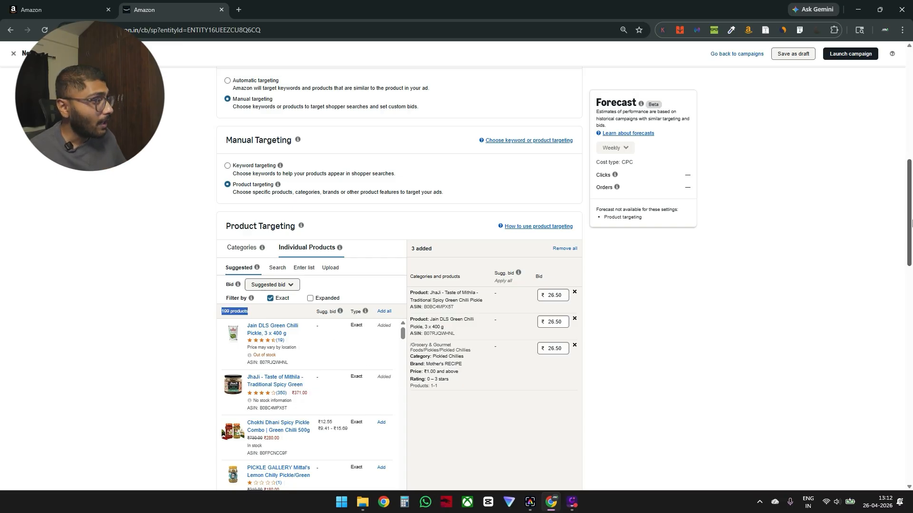
left_click_drag(911, 226, 910, 273)
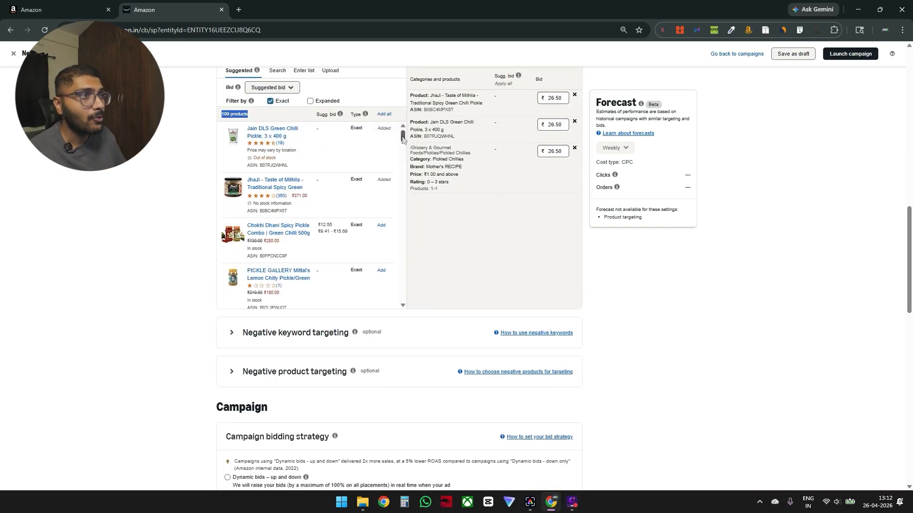
scroll(389, 152, "down", 3)
left_click(381, 181)
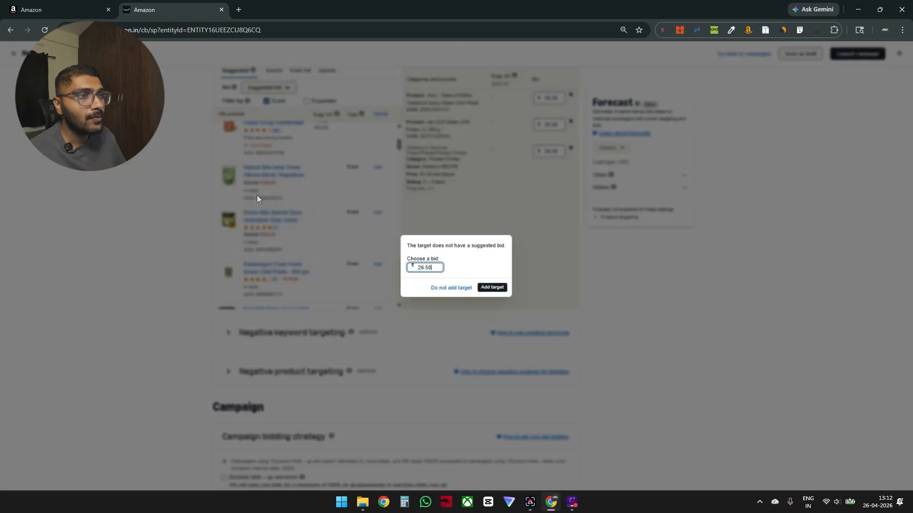
left_click(490, 287)
left_click(493, 287)
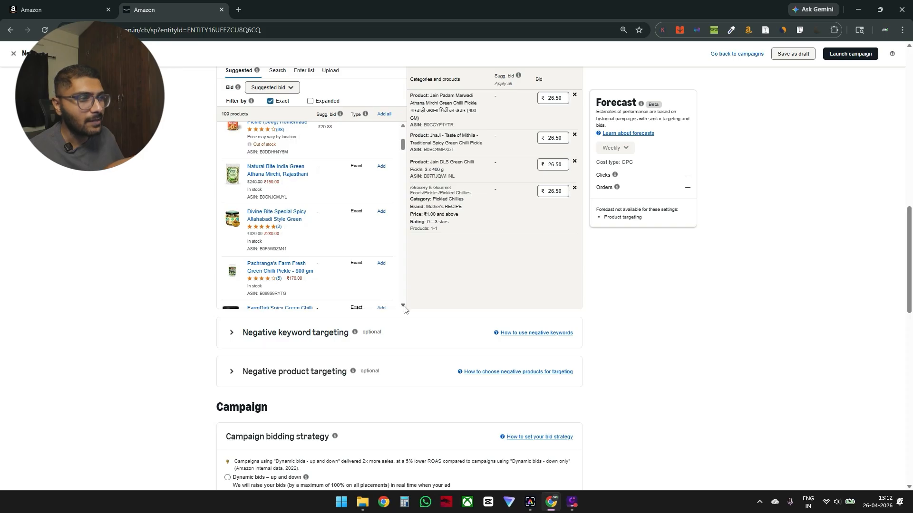
Step: Add the suggested FarmDidi Spicy Green Chilli Thecha as an exact product target with a ₹26.50 bid
scroll(401, 306, "down", 1)
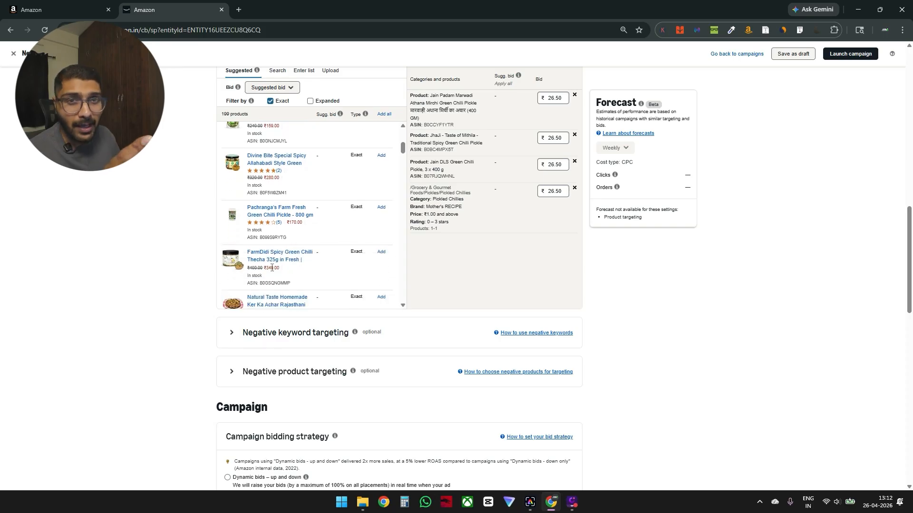
left_click(381, 252)
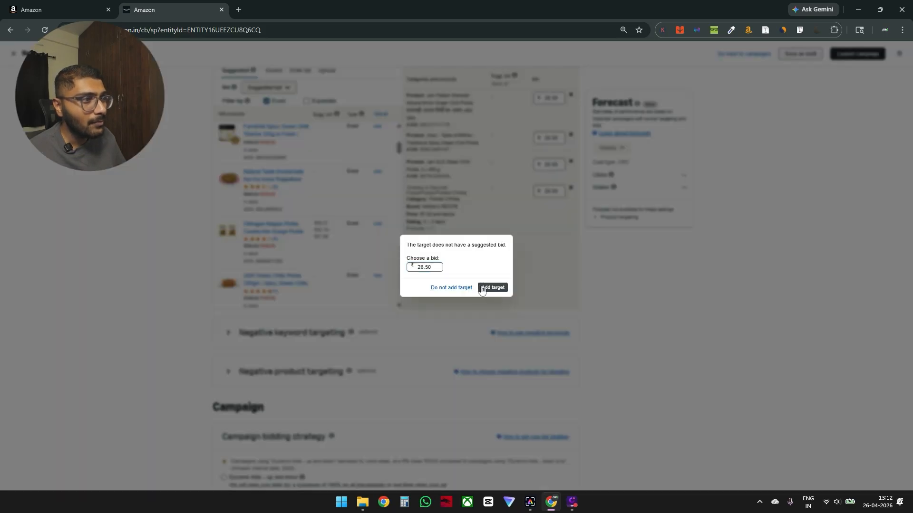
left_click(481, 289)
left_click(402, 306)
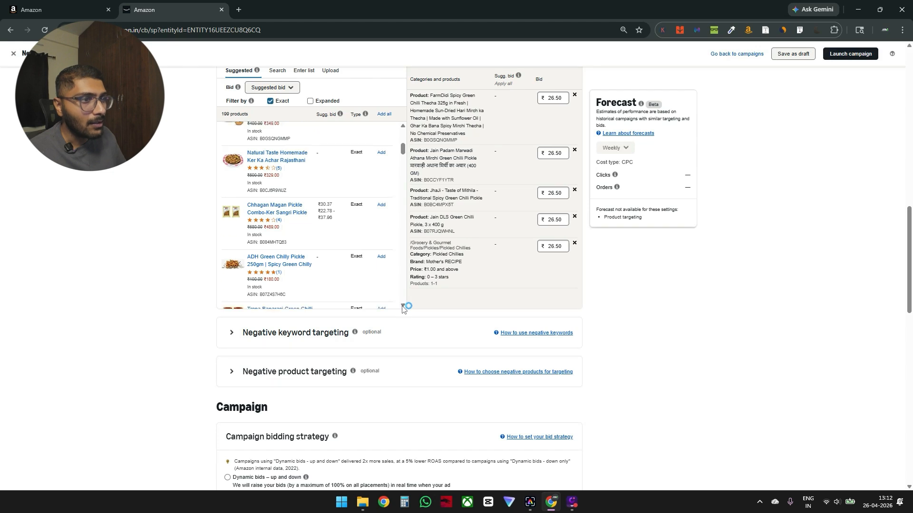
left_click(403, 306)
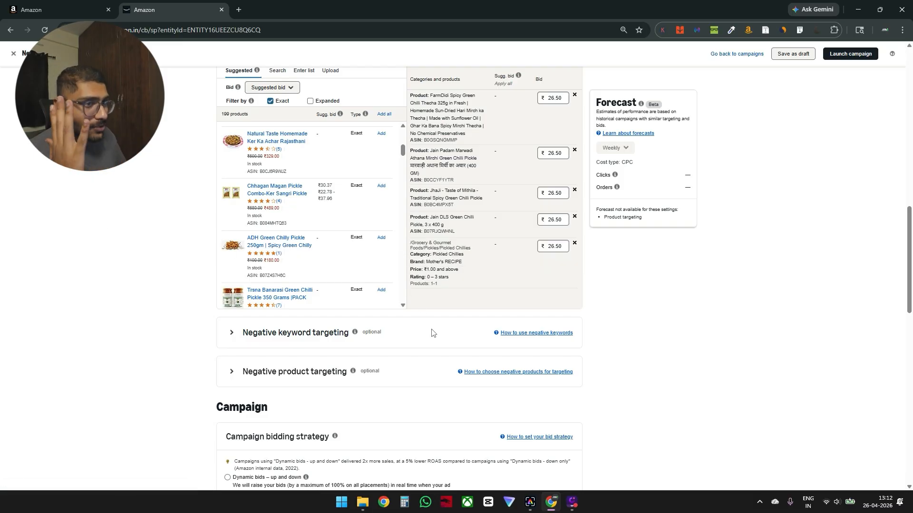
left_click_drag(909, 311, 910, 483)
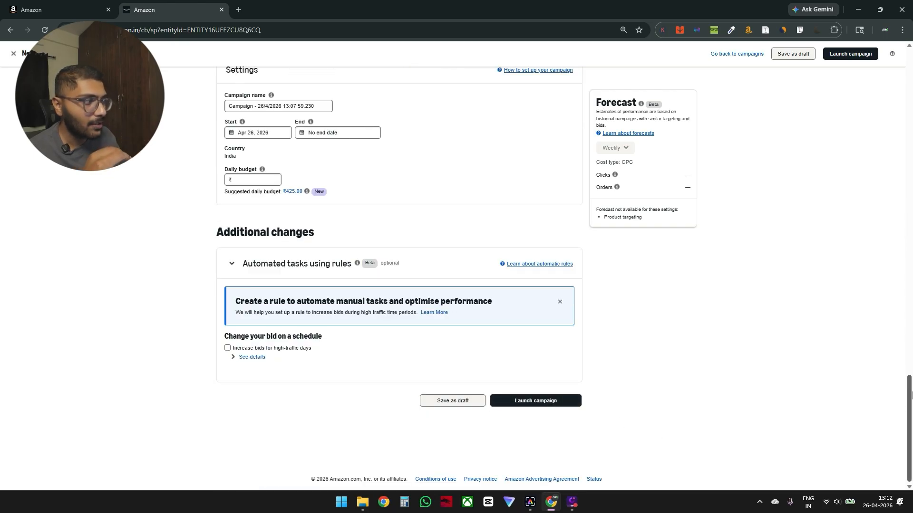
left_click_drag(908, 390, 908, 247)
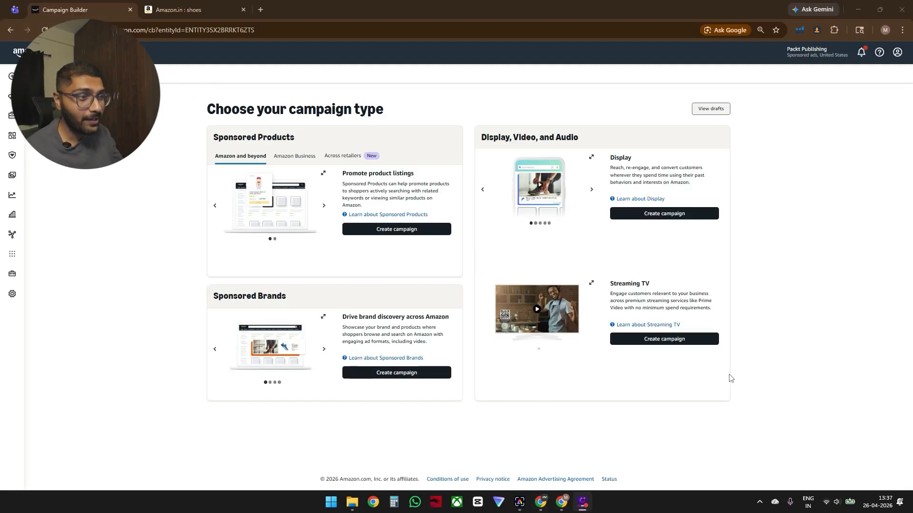
Step: Create a new Sponsored Brands campaign and set its daily budget to $20
left_click(428, 373)
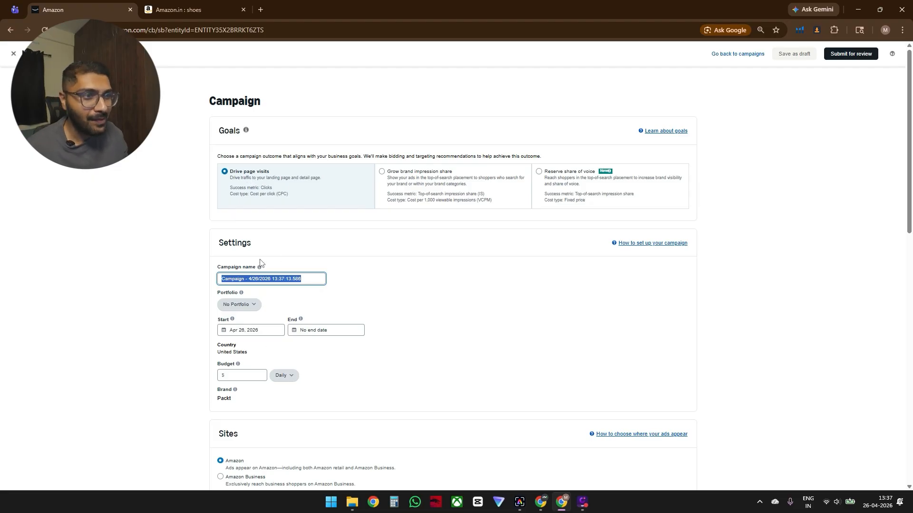
left_click(245, 375)
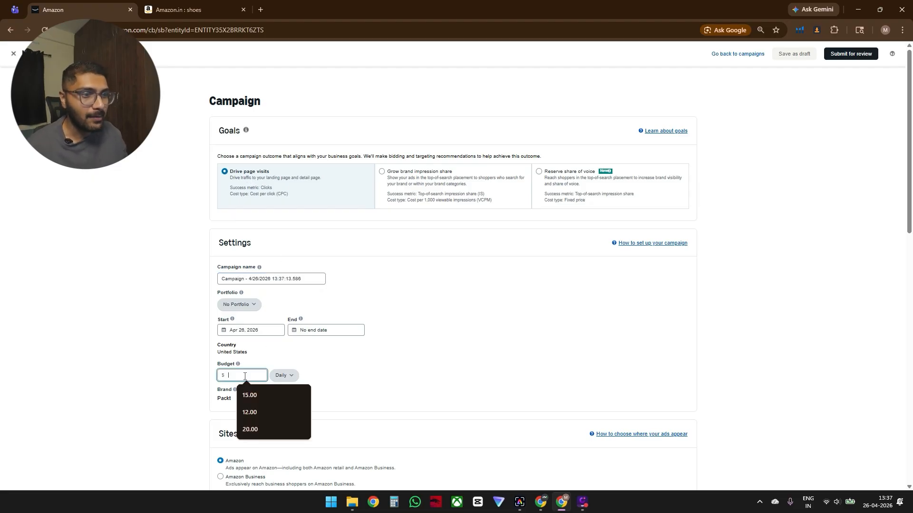
type("20")
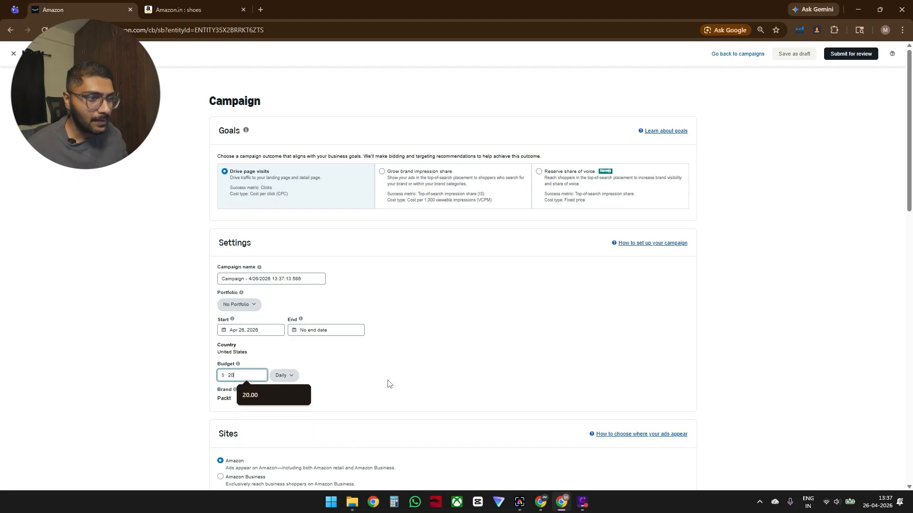
left_click(388, 381)
Step: Set the collection type to Manual for the ad group's Collections ad format
left_click_drag(910, 202, 901, 310)
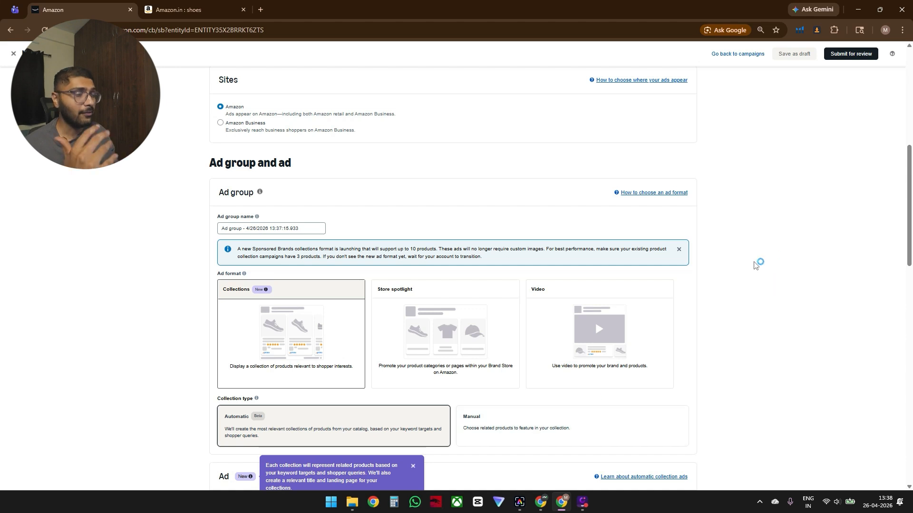
scroll(893, 257, "down", 2)
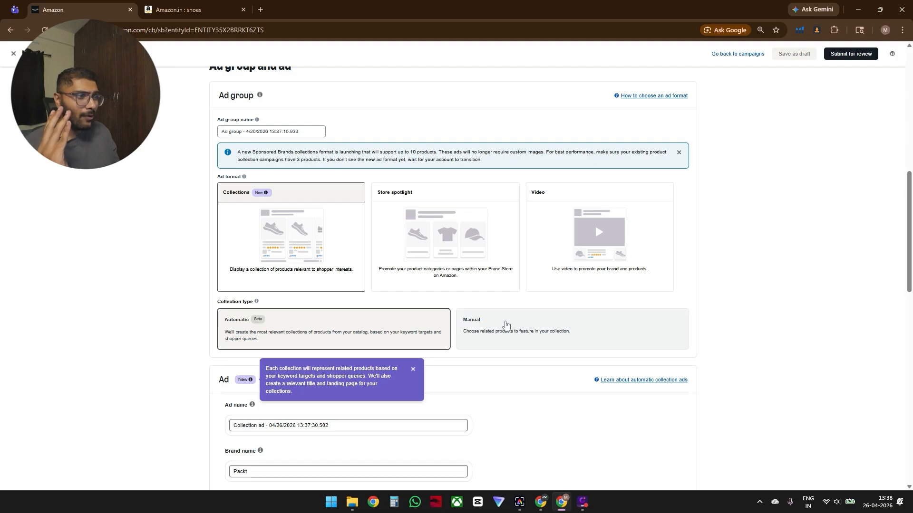
left_click(614, 331)
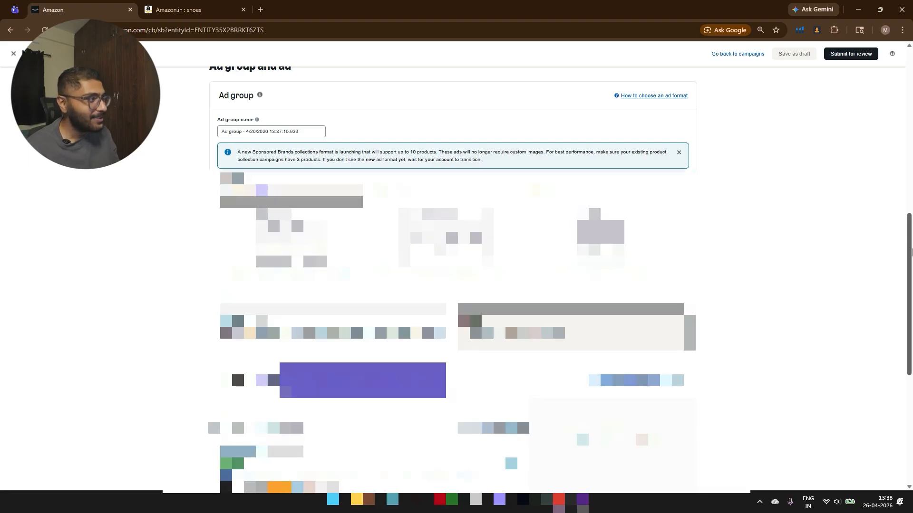
Step: Give the collection ad the standard title "Explore the collection"
scroll(781, 365, "down", 2)
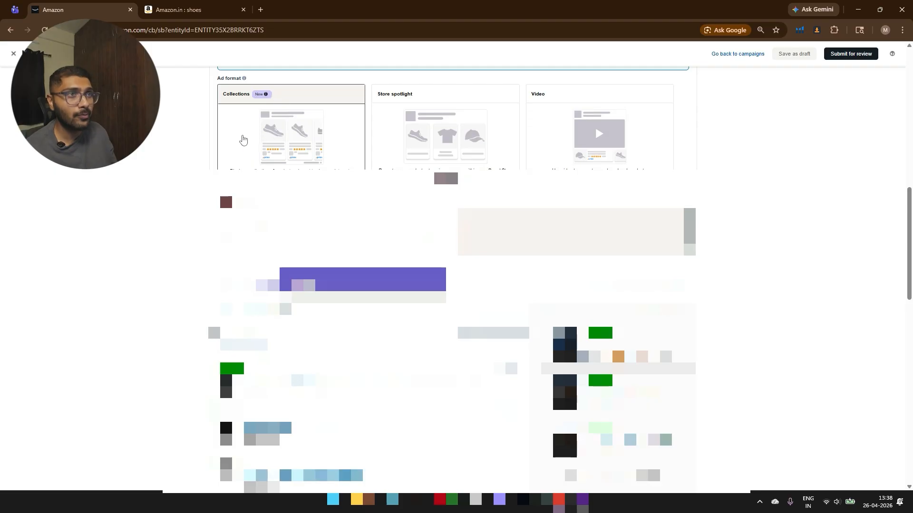
scroll(906, 319, "down", 7)
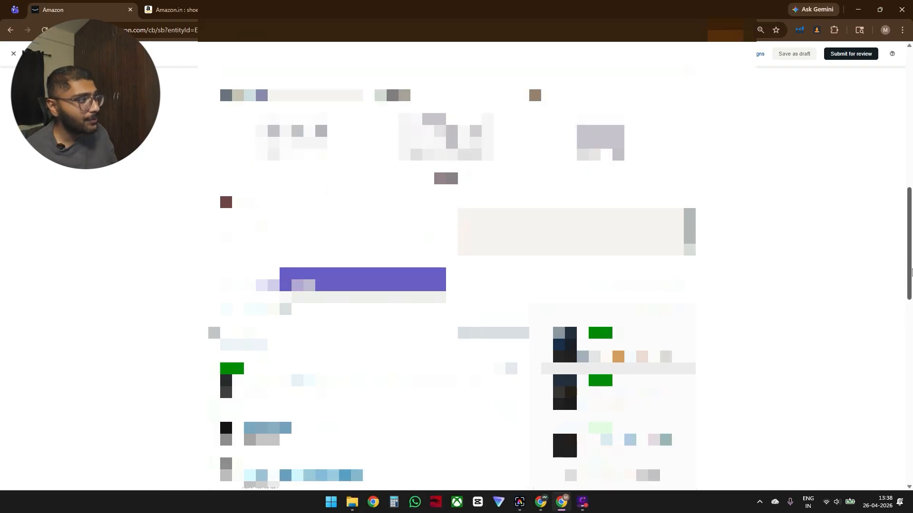
left_click_drag(912, 348, 912, 350)
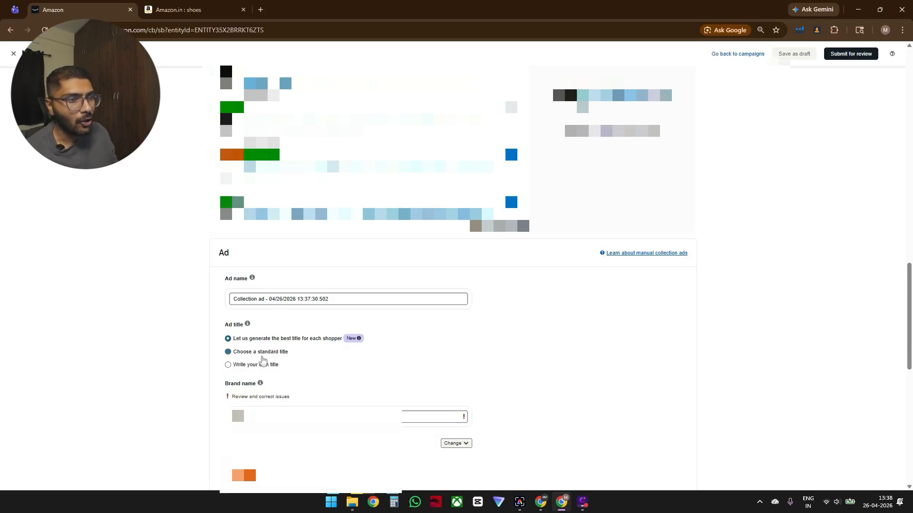
left_click(260, 357)
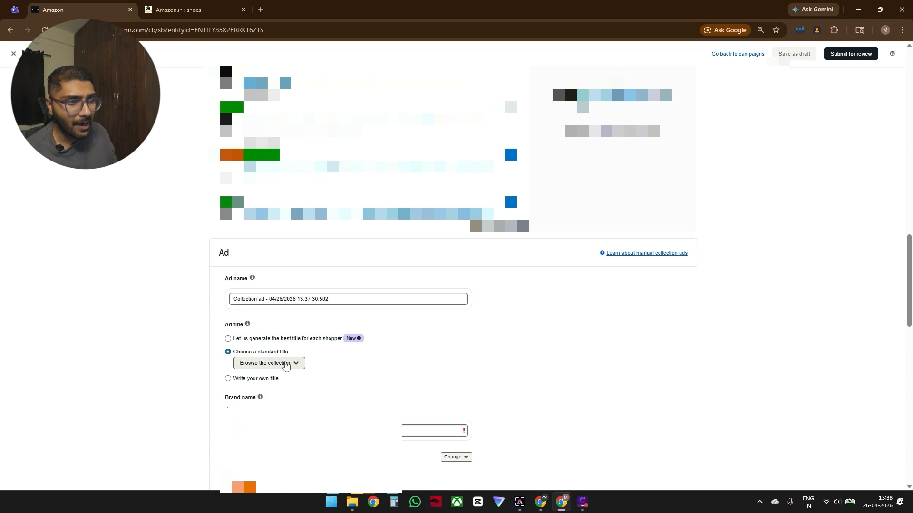
left_click(276, 367)
left_click(272, 382)
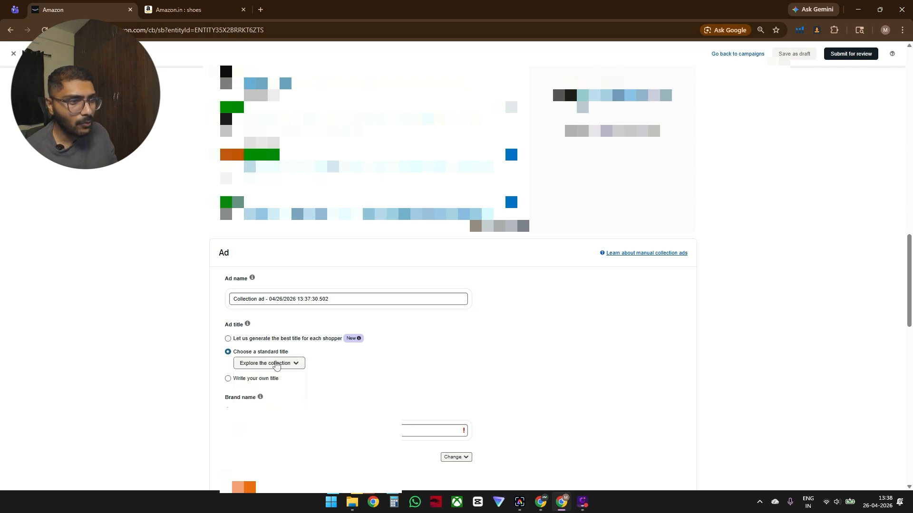
Step: Exclude broad match from the suggested keywords in the keyword targeting section, leaving phrase and exact
scroll(908, 290, "down", 2)
scroll(452, 285, "down", 4)
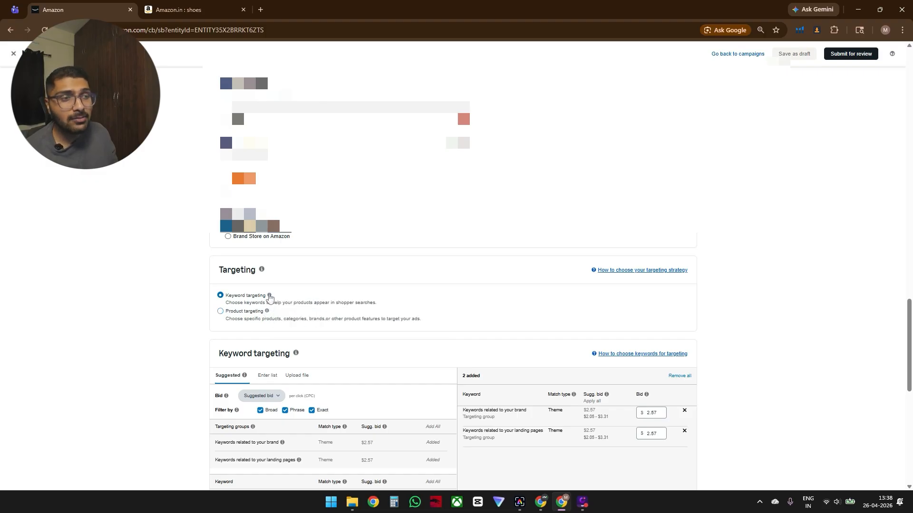
mouse_move(269, 296)
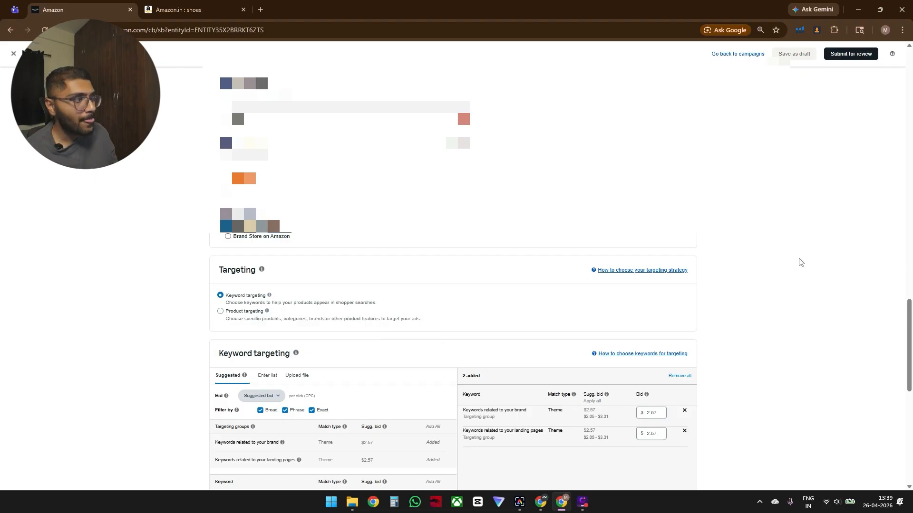
scroll(910, 362, "down", 2)
left_click_drag(912, 361, 910, 390)
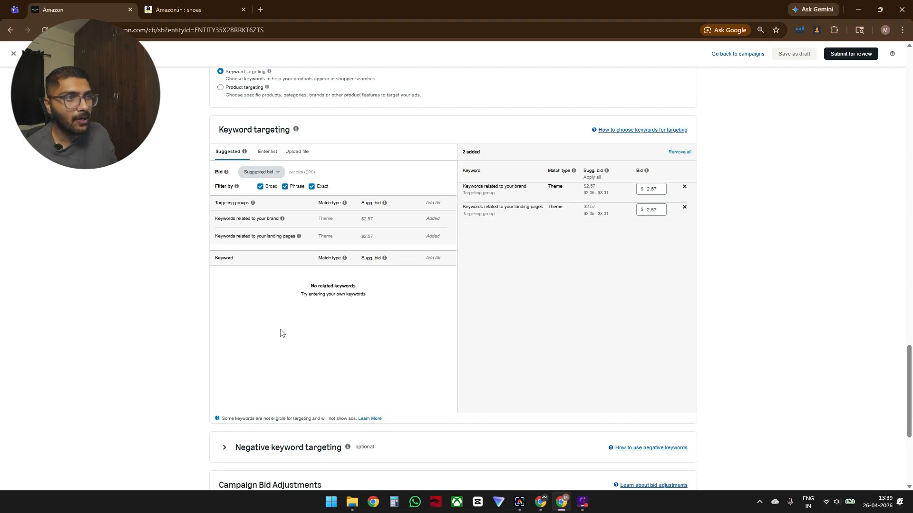
left_click(261, 186)
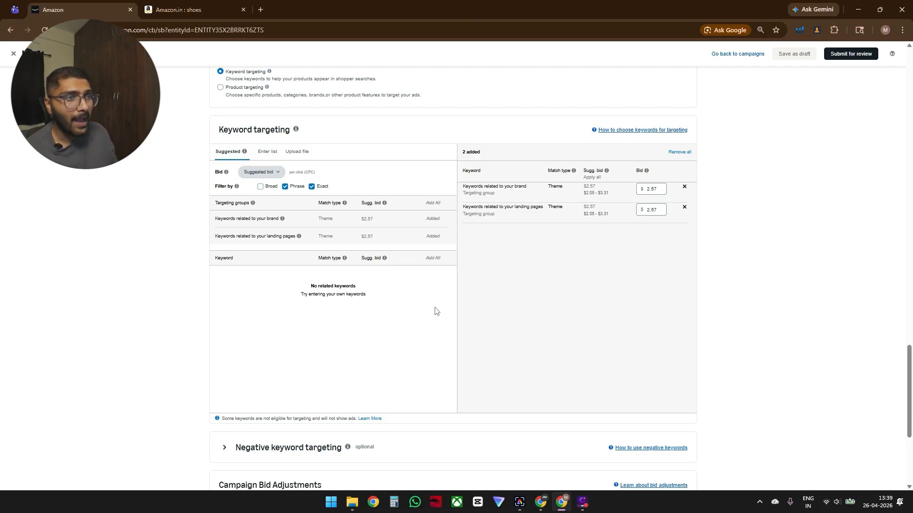
Step: Choose not to increase bids for an audience, and open the Top of search placement adjustment for editing
left_click_drag(910, 375, 911, 410)
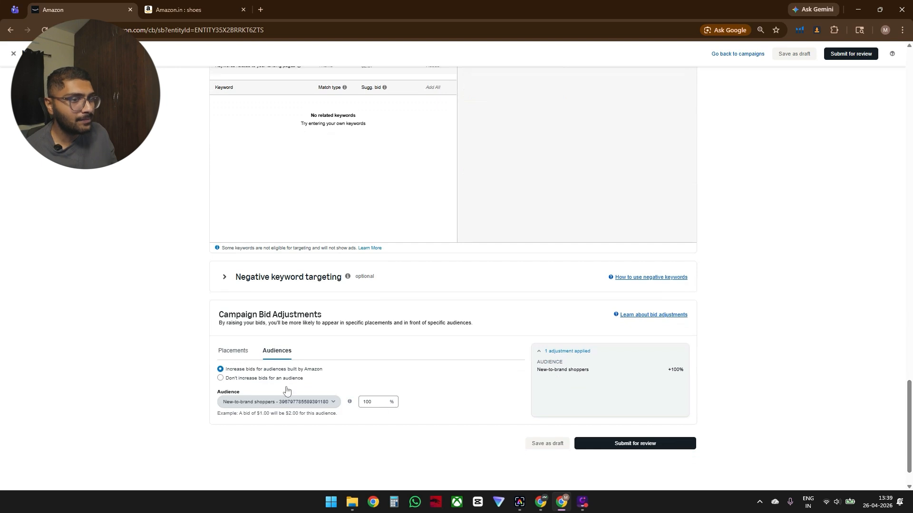
left_click(237, 380)
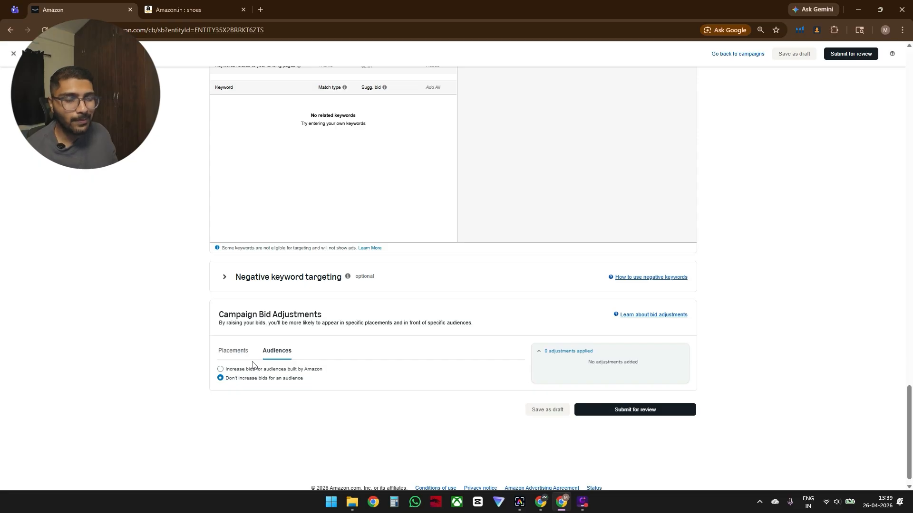
left_click(240, 354)
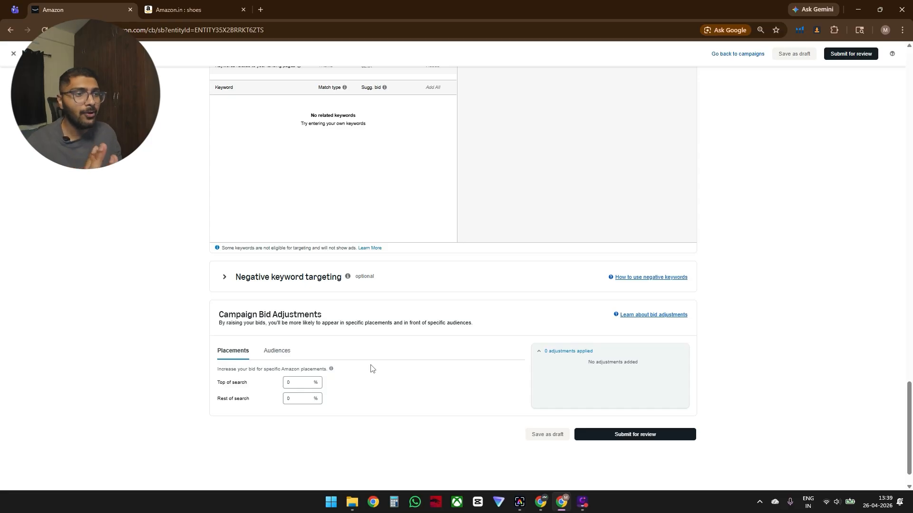
left_click(317, 383)
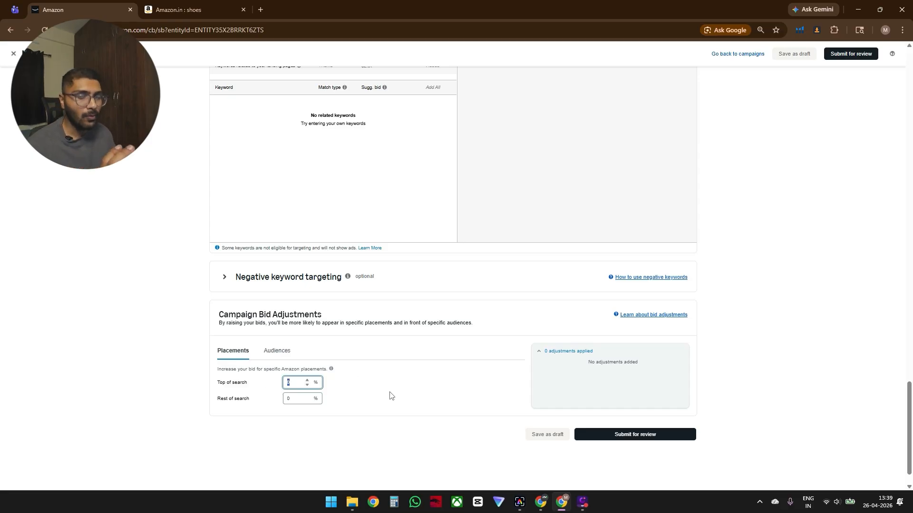
Step: Look at the sponsored brand ad in the Amazon.in results for shoes and return to the campaign's ad formats
left_click_drag(909, 414, 909, 404)
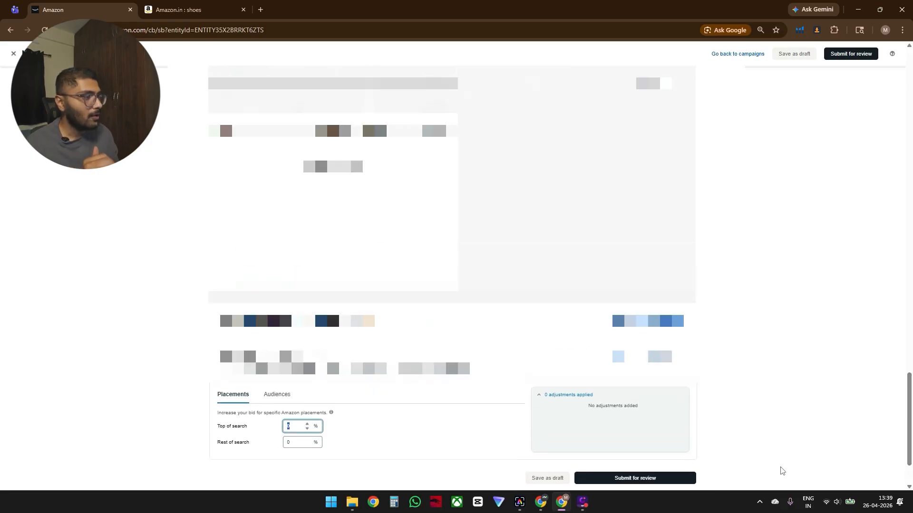
left_click_drag(909, 455, 910, 209)
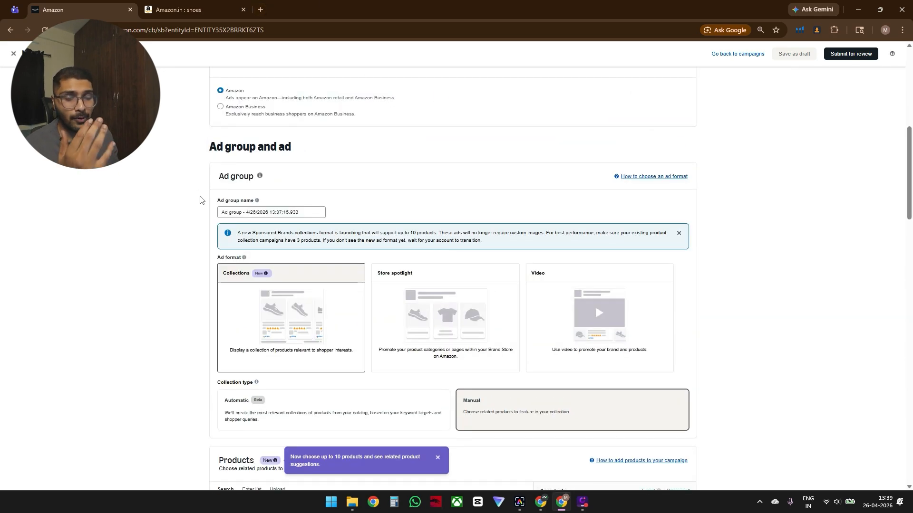
left_click(178, 9)
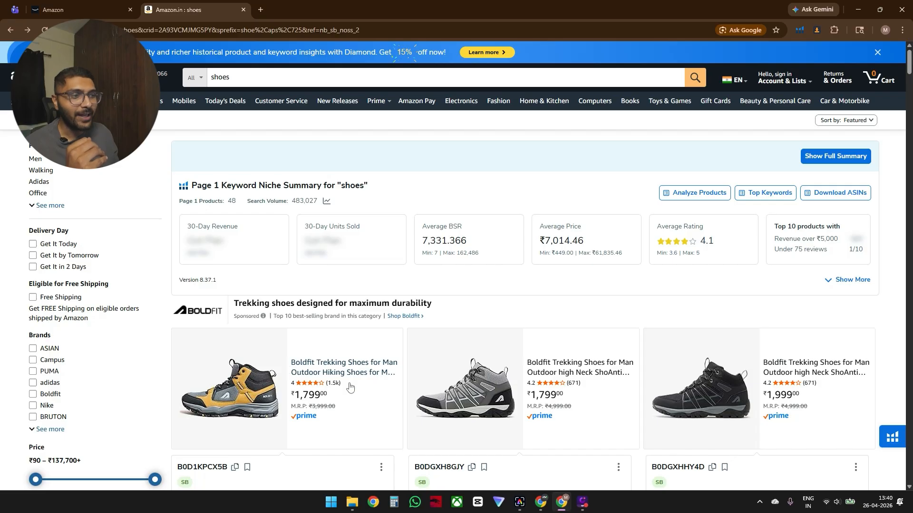
left_click(76, 9)
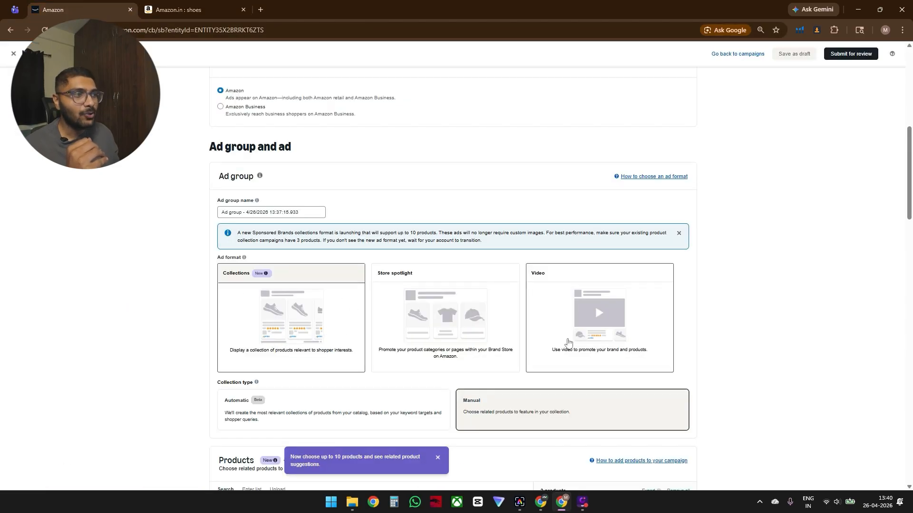
Step: Try the Video ad format for the ad group and switch it to Store spotlight
left_click(568, 318)
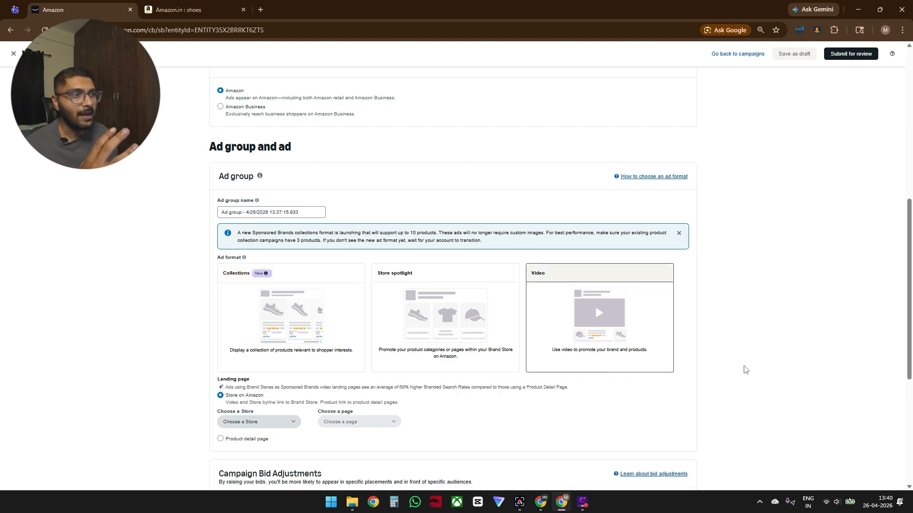
left_click(457, 330)
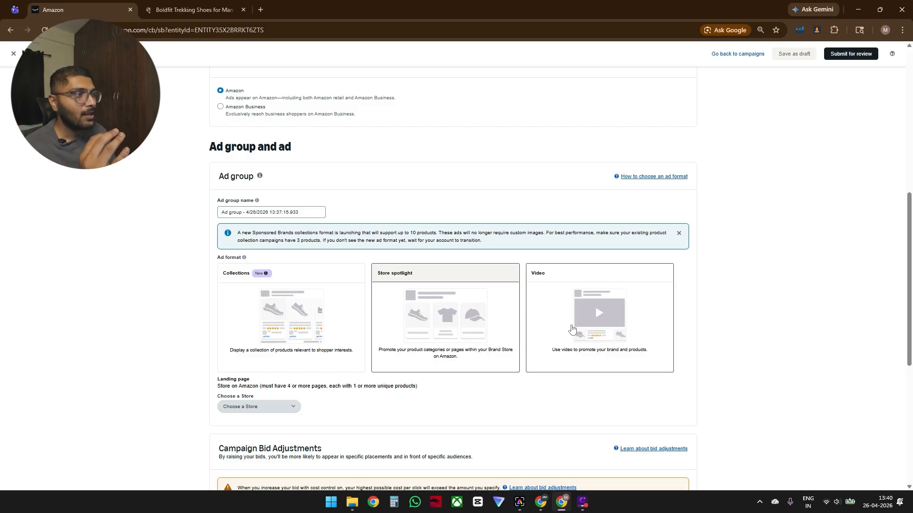
Step: Choose the Video ad format with the product detail page as landing page, and add a suggested product to the ad
left_click(572, 329)
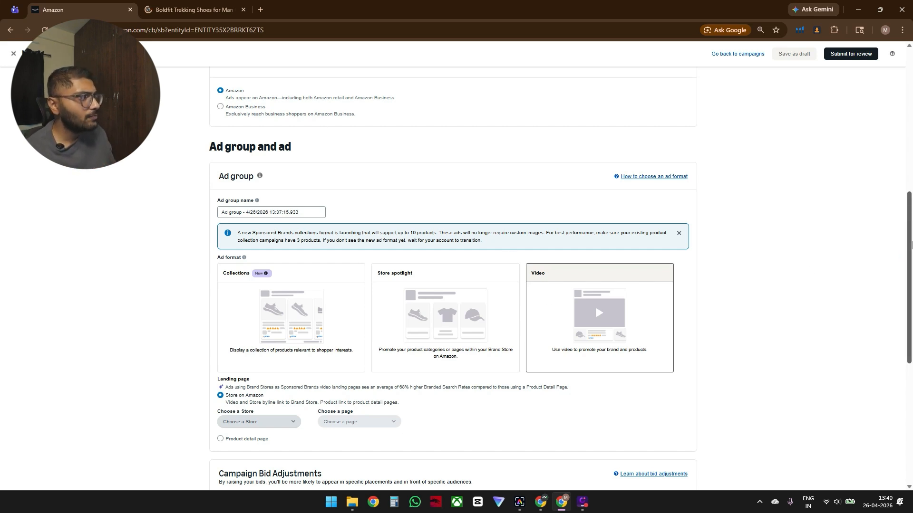
scroll(253, 331, "down", 3)
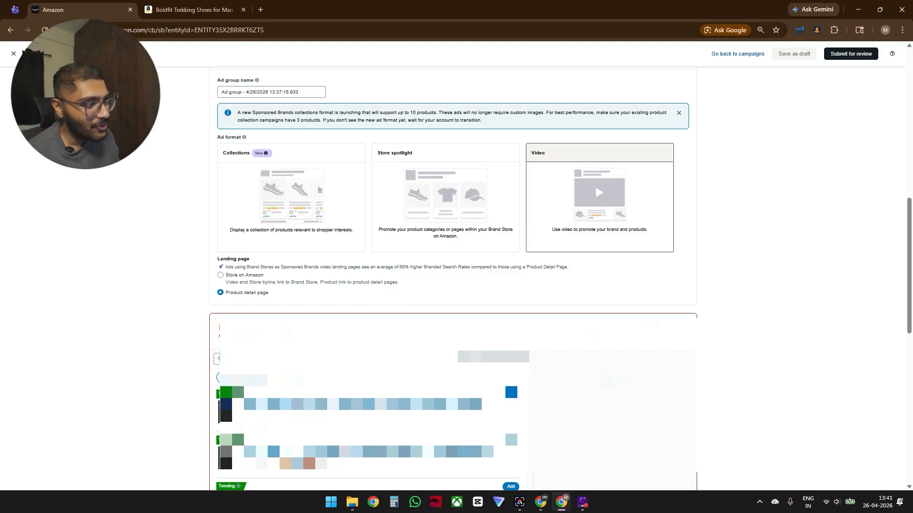
left_click(511, 394)
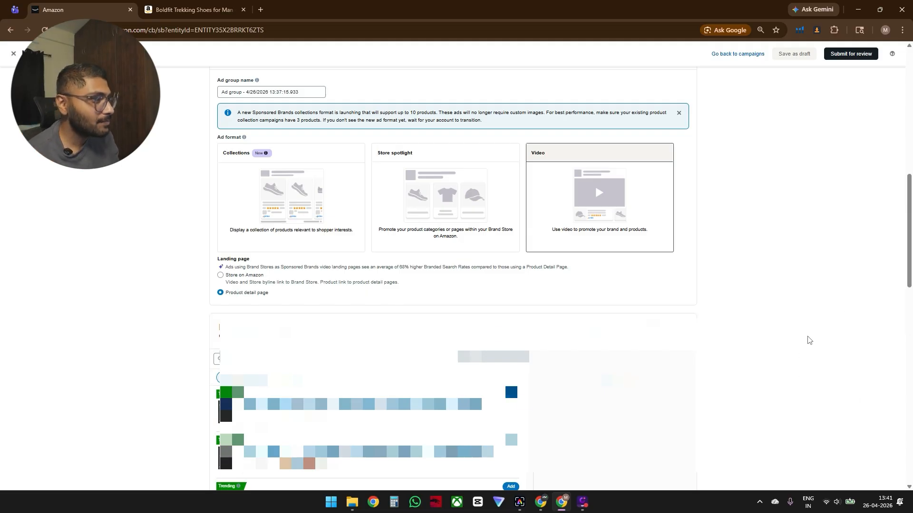
Step: Choose not to increase bids for an audience and turn off the target average cost per click in cost control
scroll(856, 332, "down", 6)
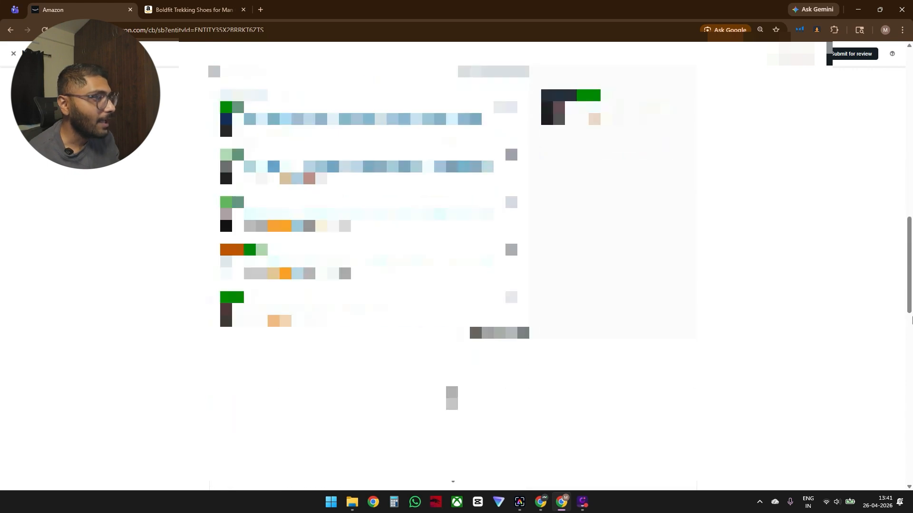
left_click_drag(912, 320, 911, 365)
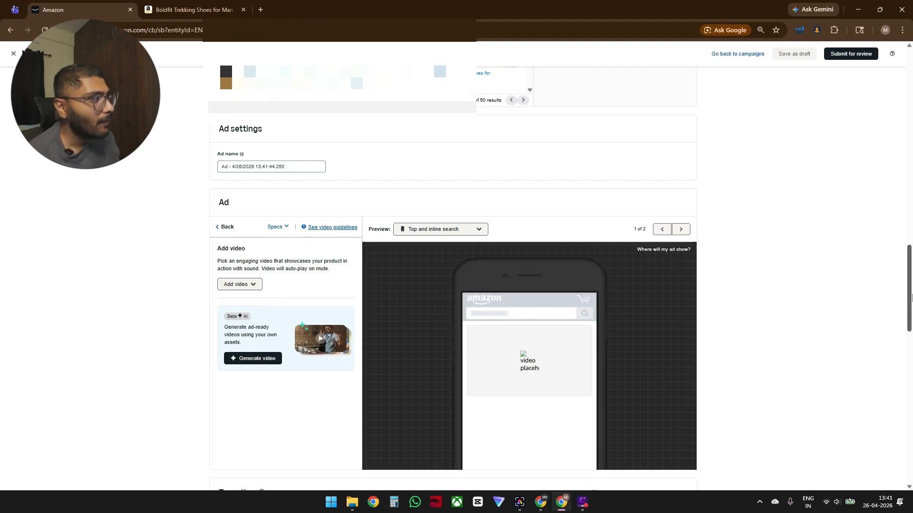
scroll(500, 318, "down", 4)
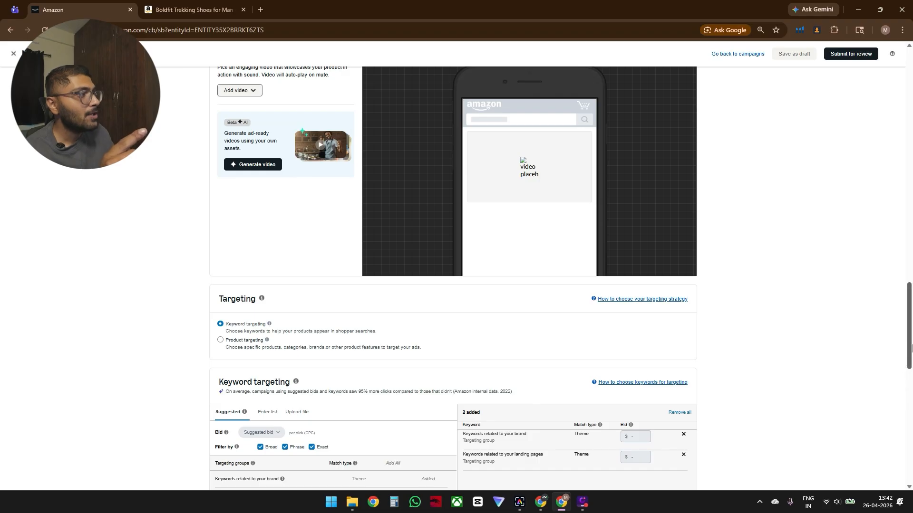
scroll(910, 348, "up", 2)
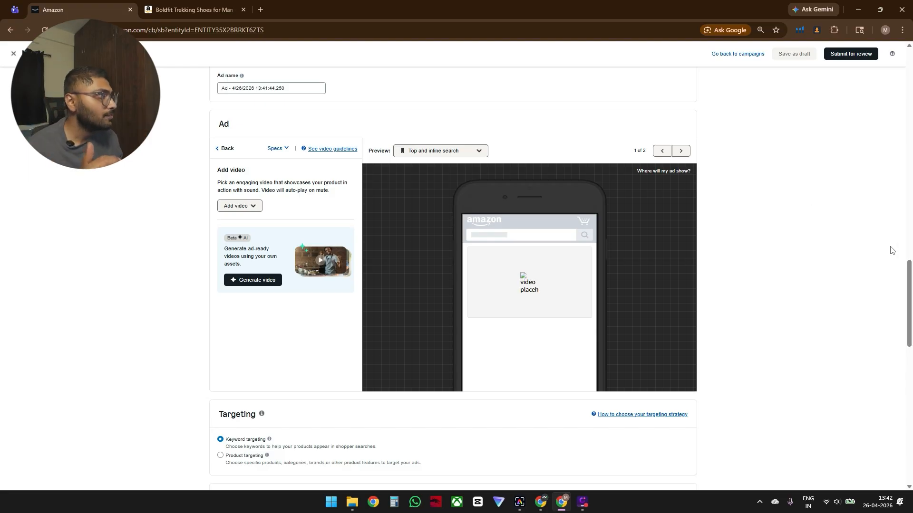
left_click_drag(909, 285, 905, 357)
scroll(909, 392, "down", 5)
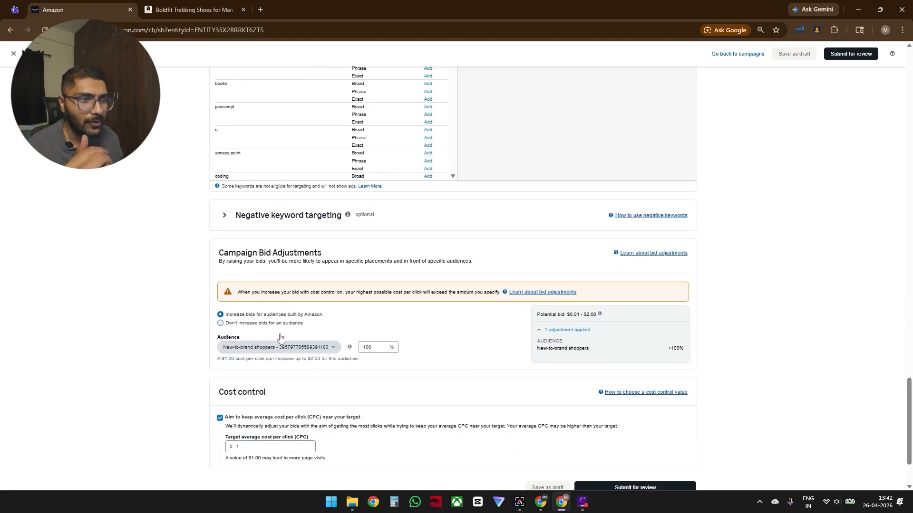
left_click(253, 325)
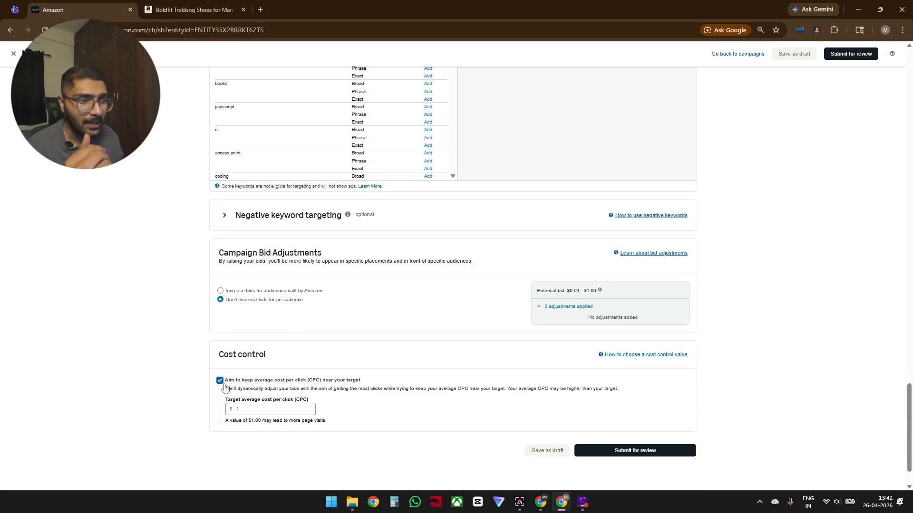
left_click(253, 380)
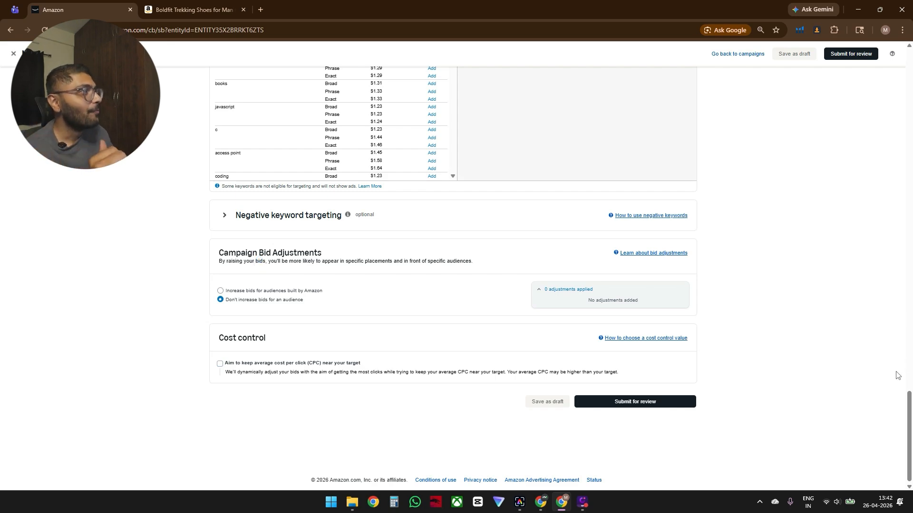
Step: Find the sponsored video ad in the Amazon.in results for shoes, pause its playback and return to the campaign's ad format section
left_click_drag(909, 406, 912, 360)
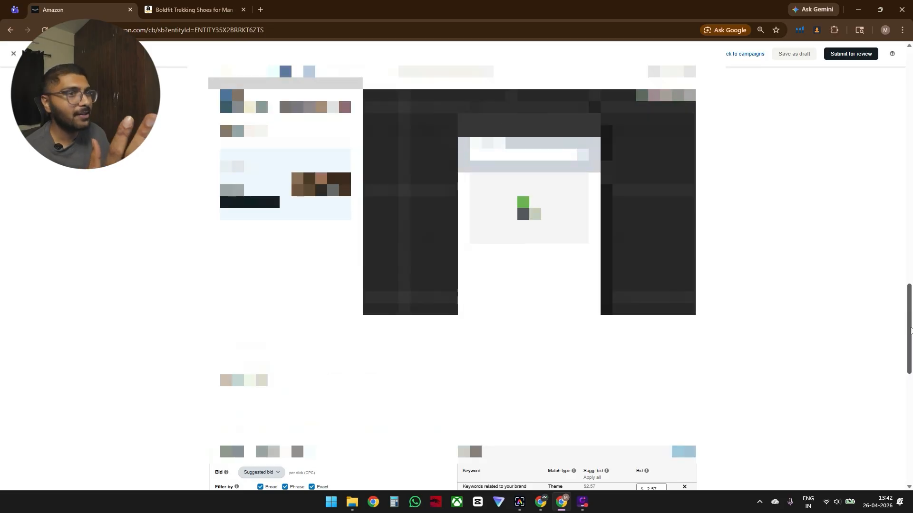
left_click_drag(911, 329, 911, 198)
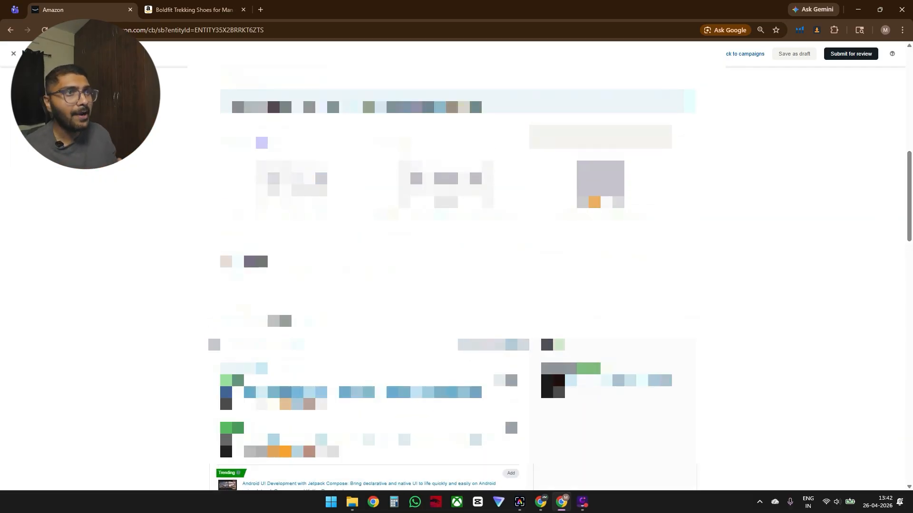
left_click(205, 10)
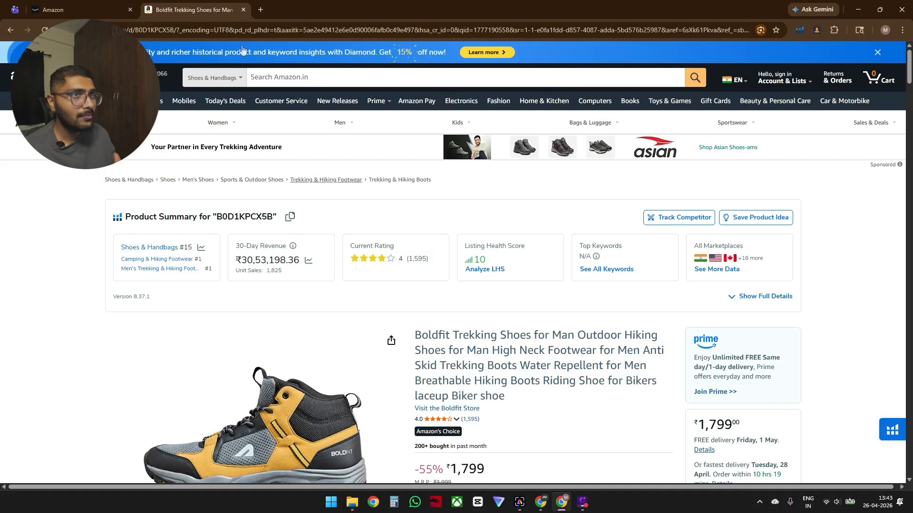
left_click(10, 30)
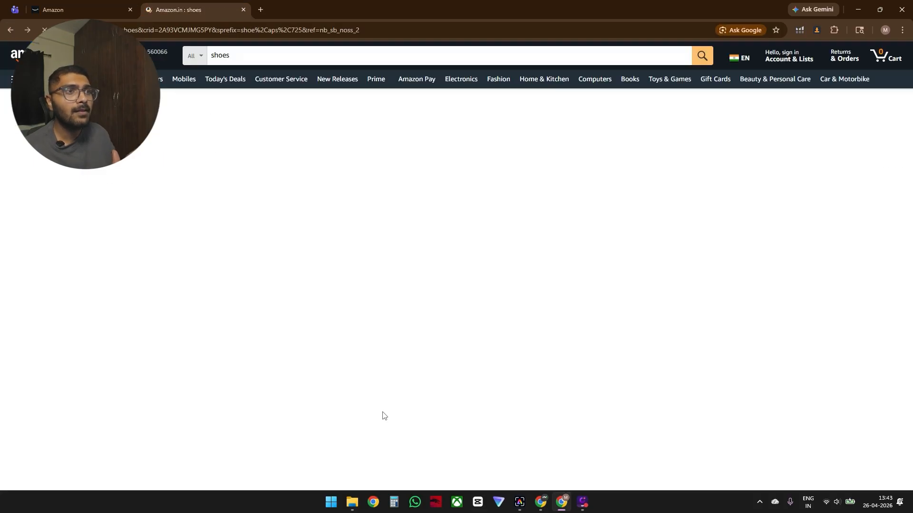
left_click(118, 6)
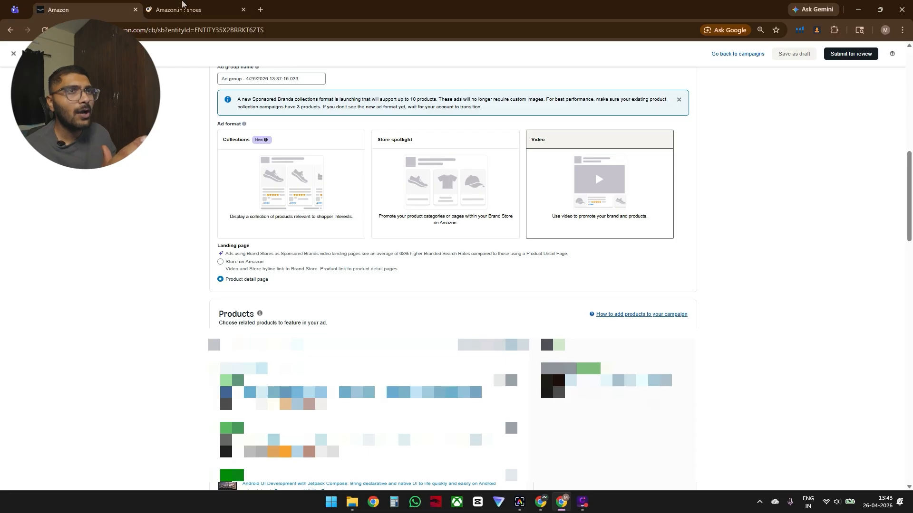
left_click(182, 5)
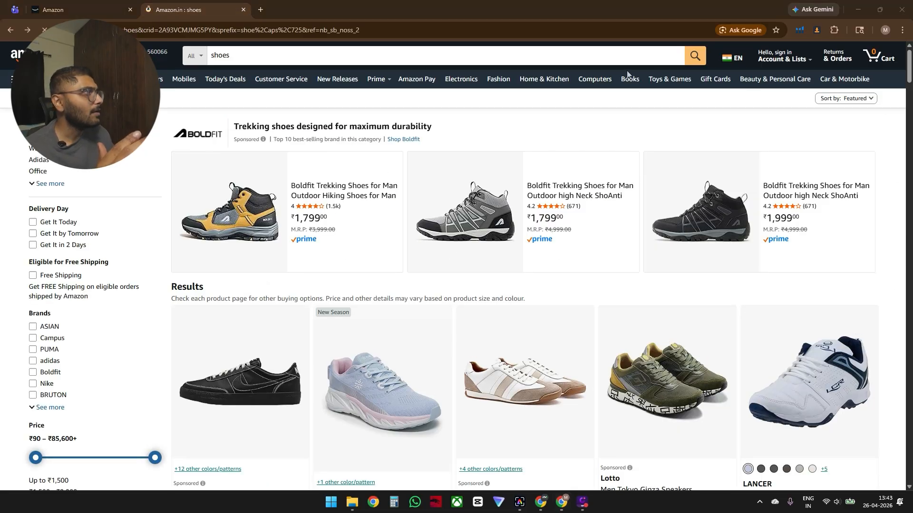
scroll(627, 74, "down", 15)
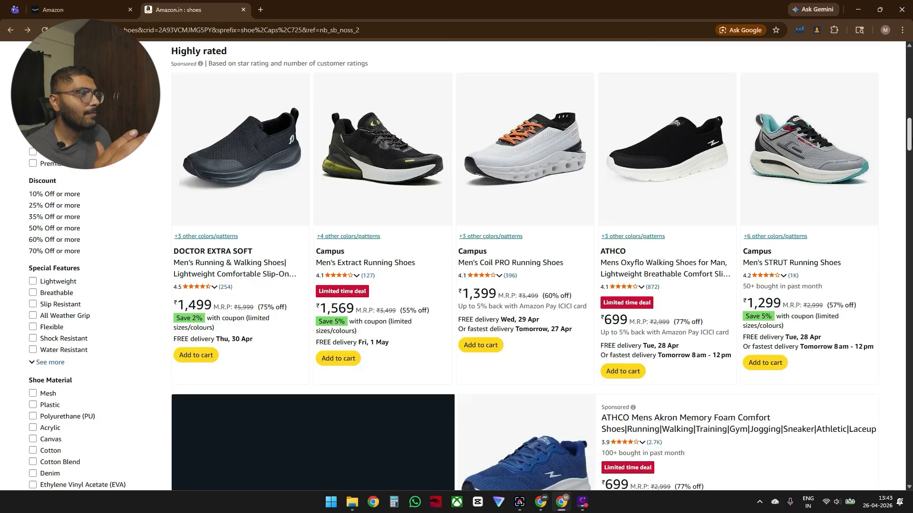
scroll(577, 212, "down", 3)
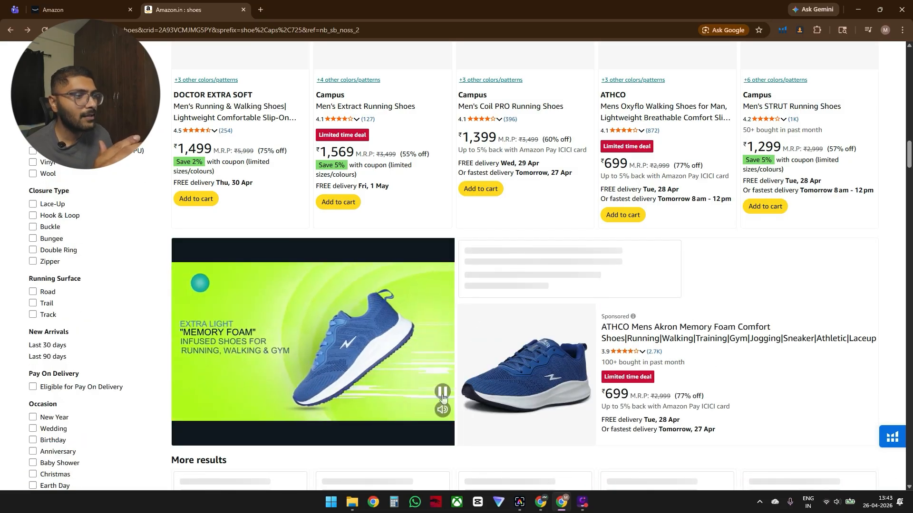
left_click(442, 393)
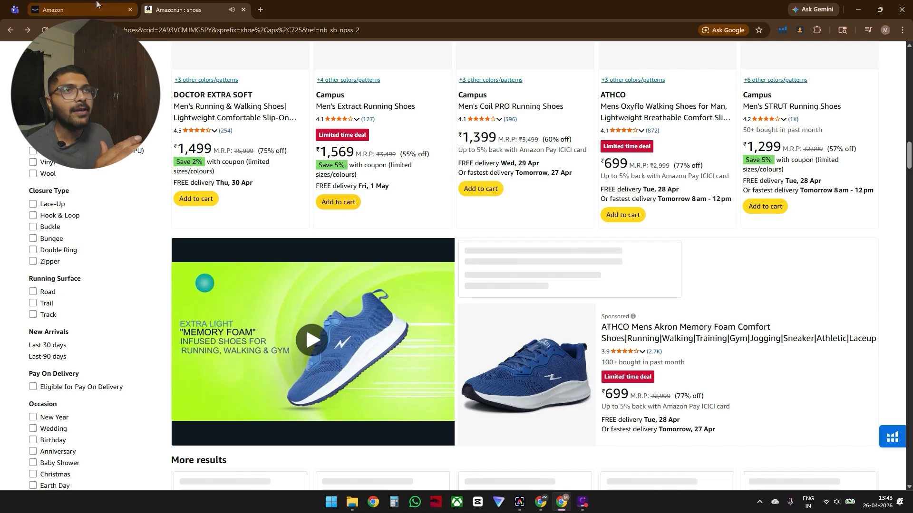
left_click(96, 5)
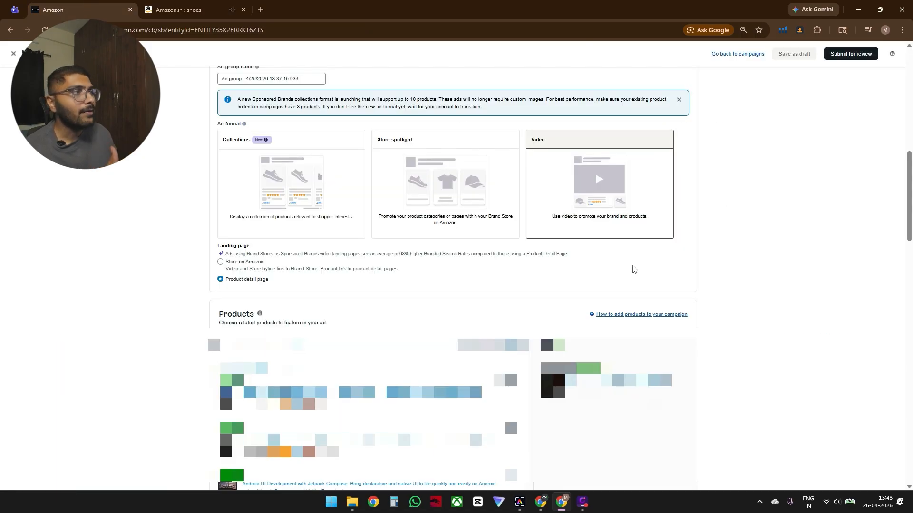
left_click_drag(910, 205, 912, 153)
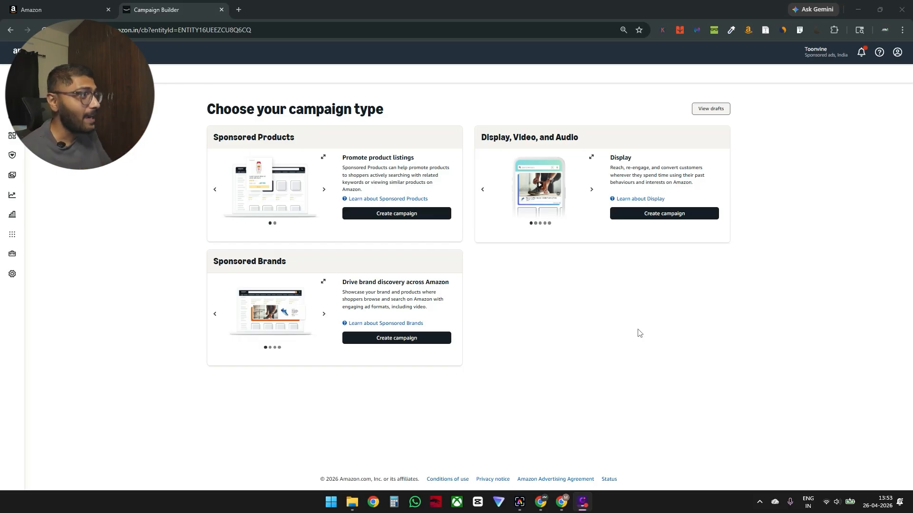
Step: Start creating a Display campaign and open its daily budget for editing
left_click(674, 213)
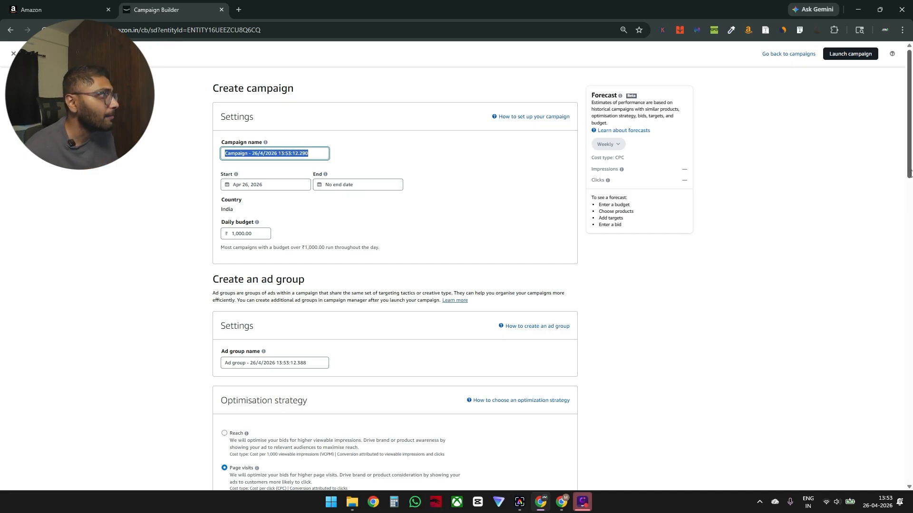
left_click_drag(908, 178, 909, 190)
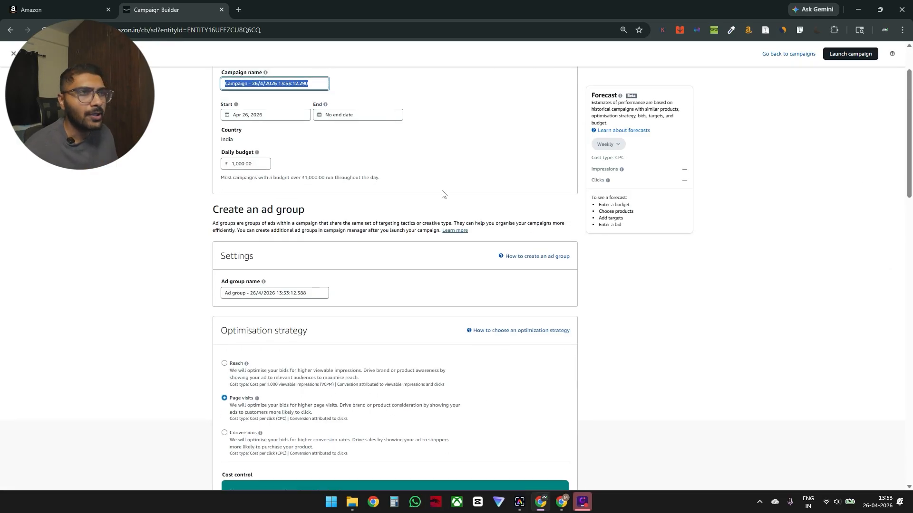
left_click(259, 165)
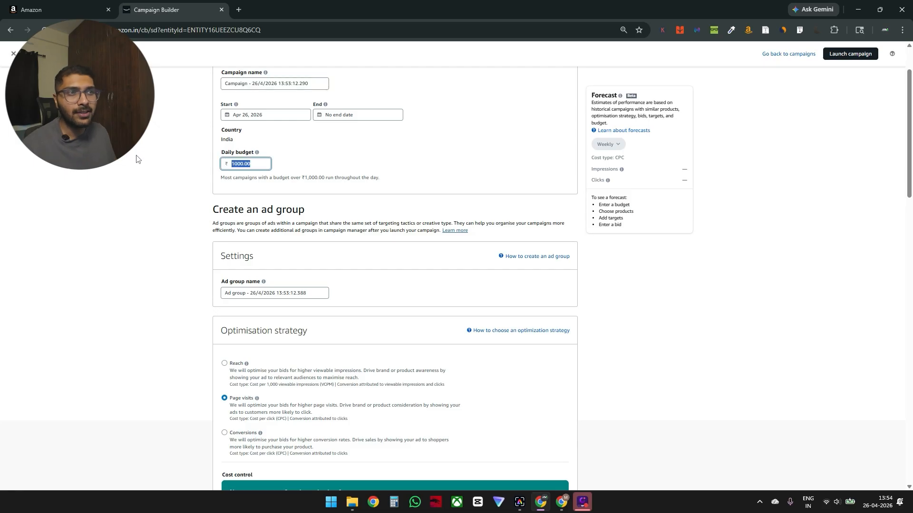
Step: Set the optimisation strategy to Conversions after comparing it with Page visits, and turn off keeping the success metric at a desired value
left_click_drag(909, 183, 911, 229)
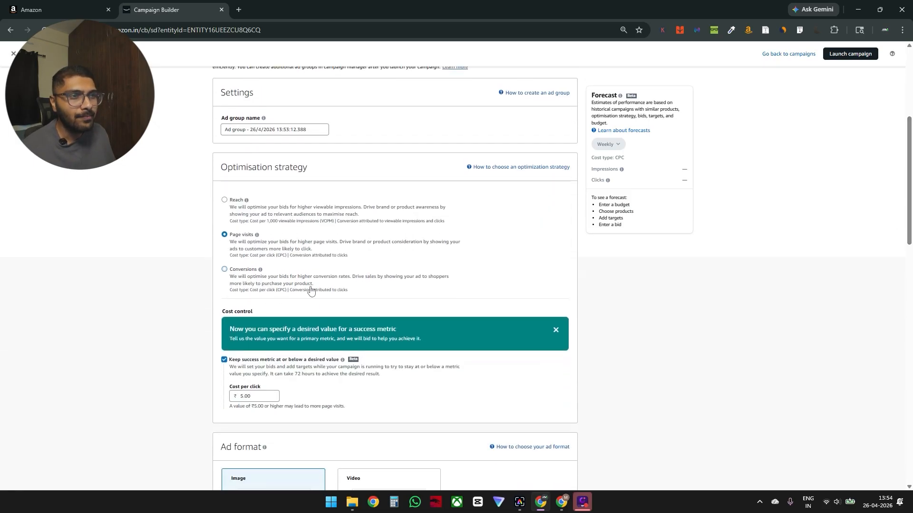
left_click(237, 271)
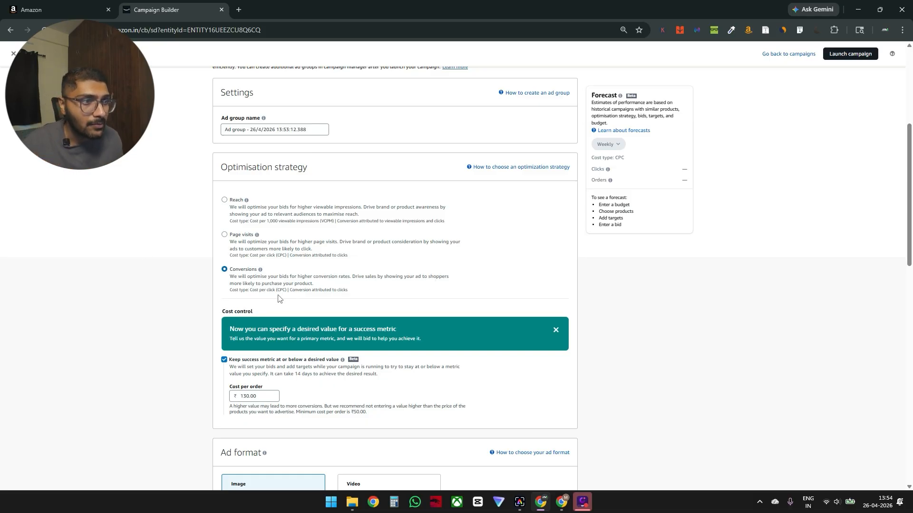
left_click_drag(282, 296, 282, 292)
left_click_drag(275, 256, 279, 256)
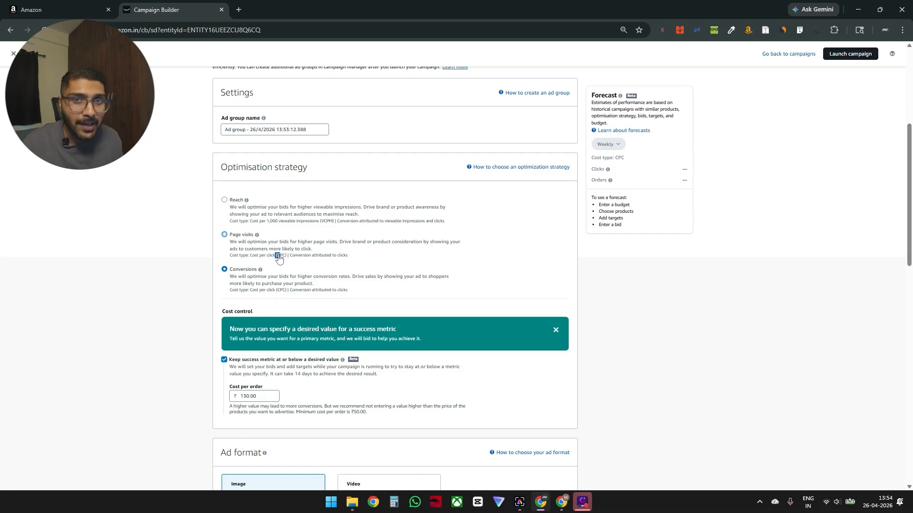
left_click(321, 227)
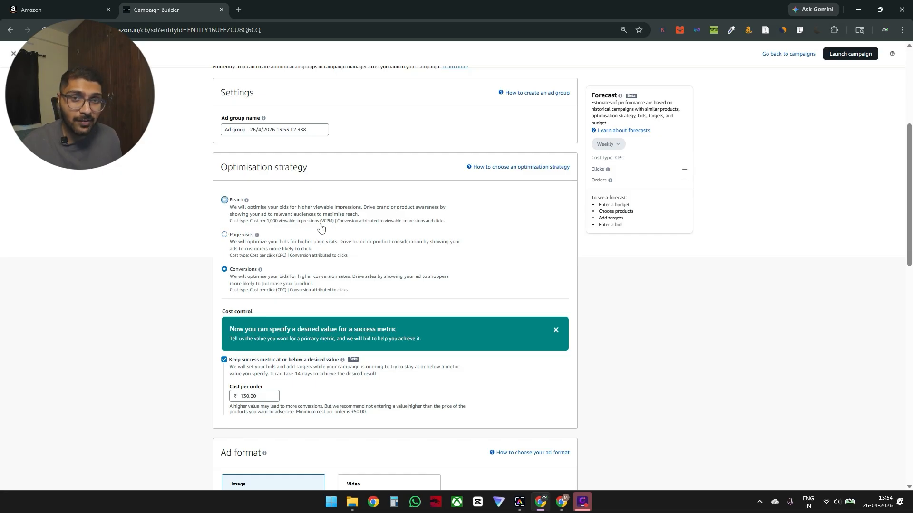
left_click(347, 233)
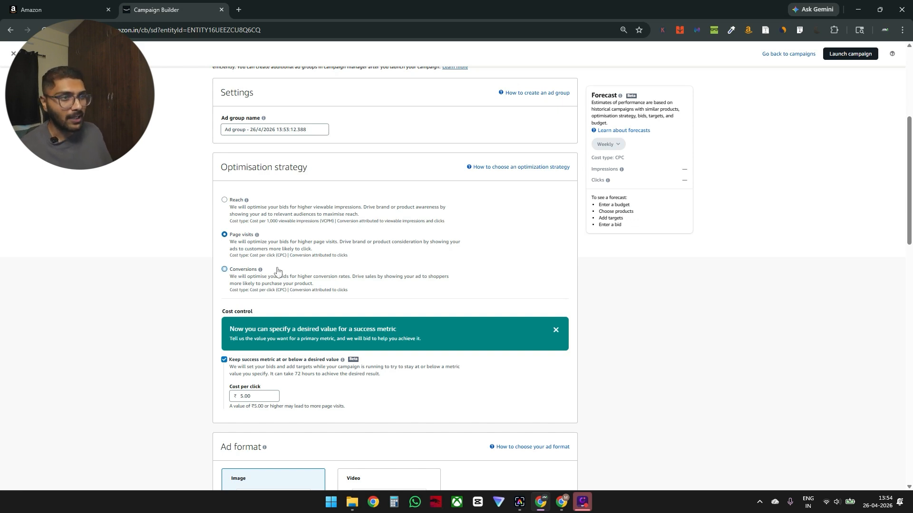
left_click(272, 285)
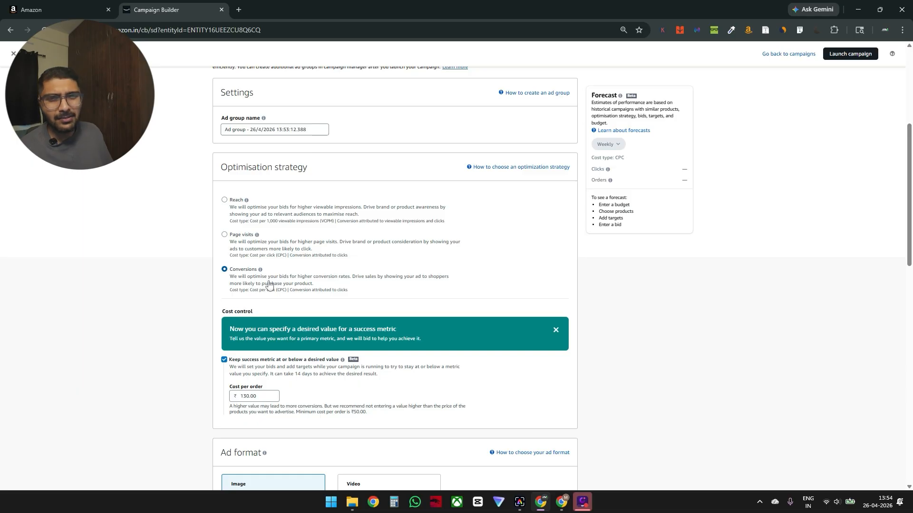
scroll(319, 237, "down", 3)
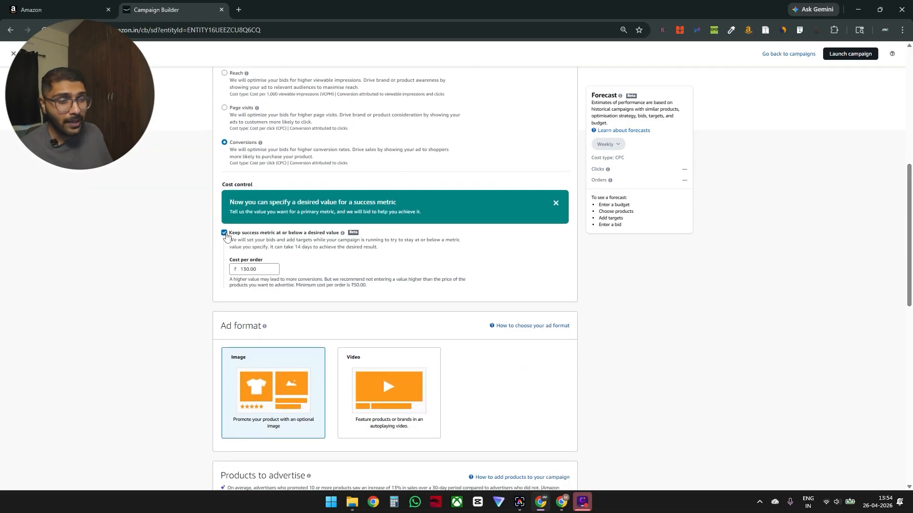
left_click(333, 232)
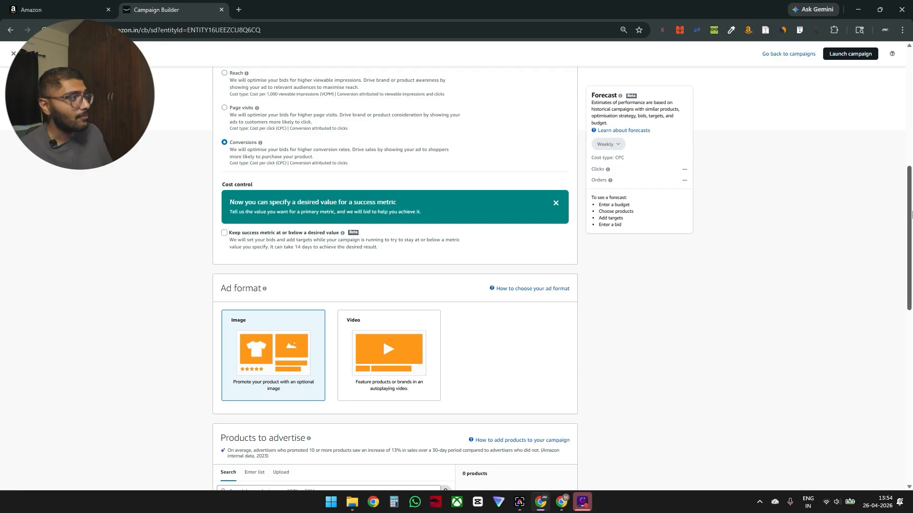
Step: Keep the Image ad format, add a product to advertise and bring up the campaign's targeting options
scroll(910, 244, "down", 2)
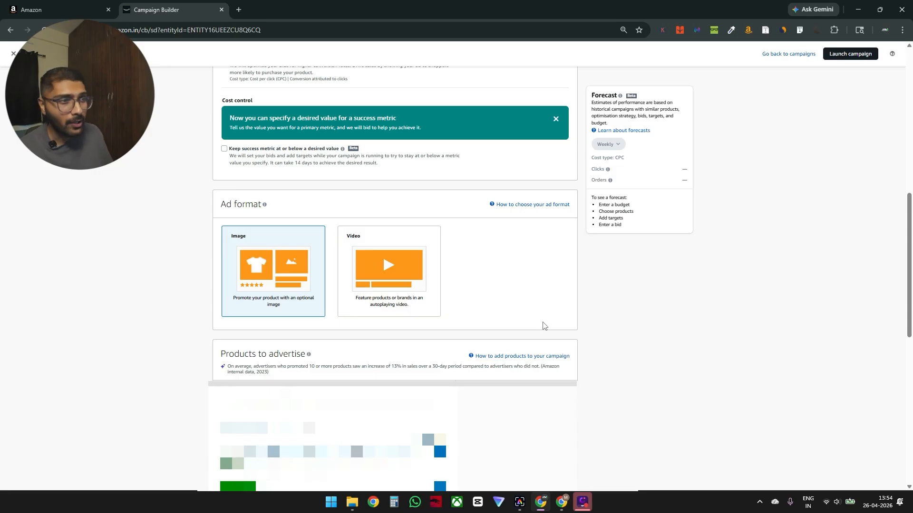
scroll(601, 290, "down", 2)
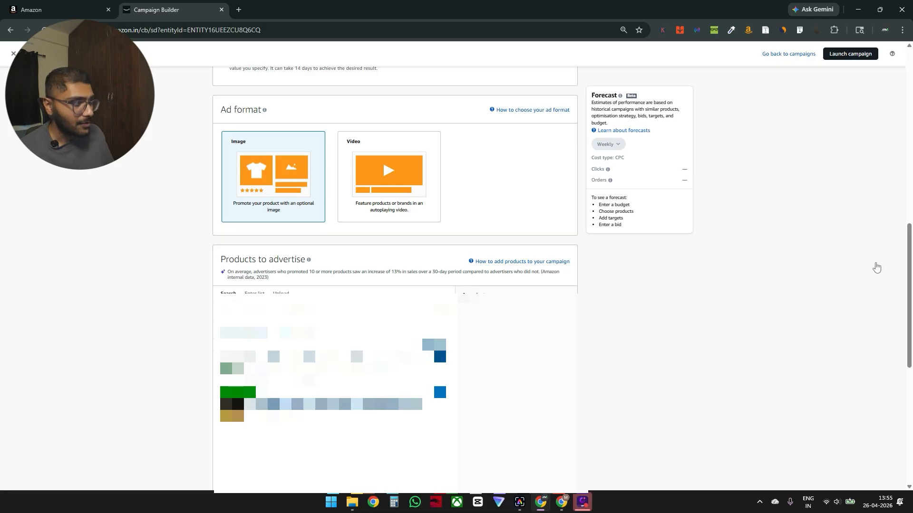
scroll(910, 325, "down", 3)
left_click_drag(910, 325, 905, 379)
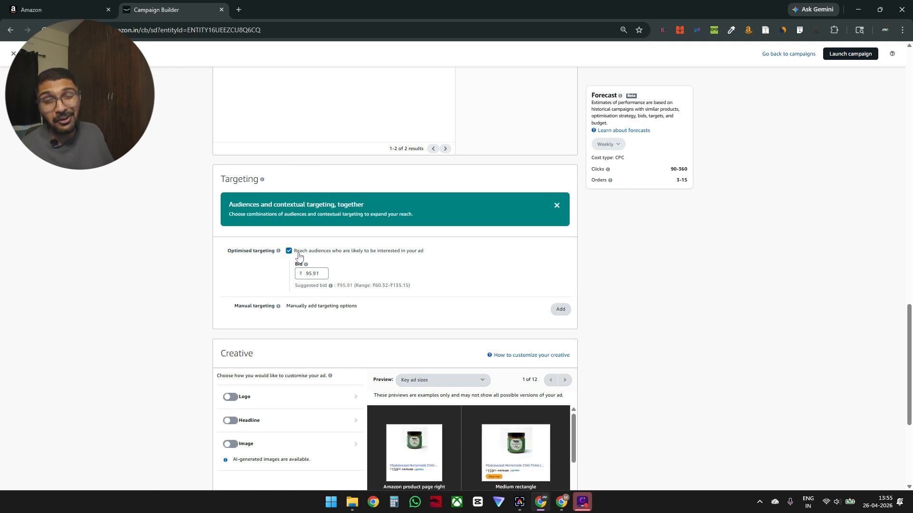
Step: Turn off optimised targeting and review the contextual category and product suggestions among the manual targeting options
left_click(289, 251)
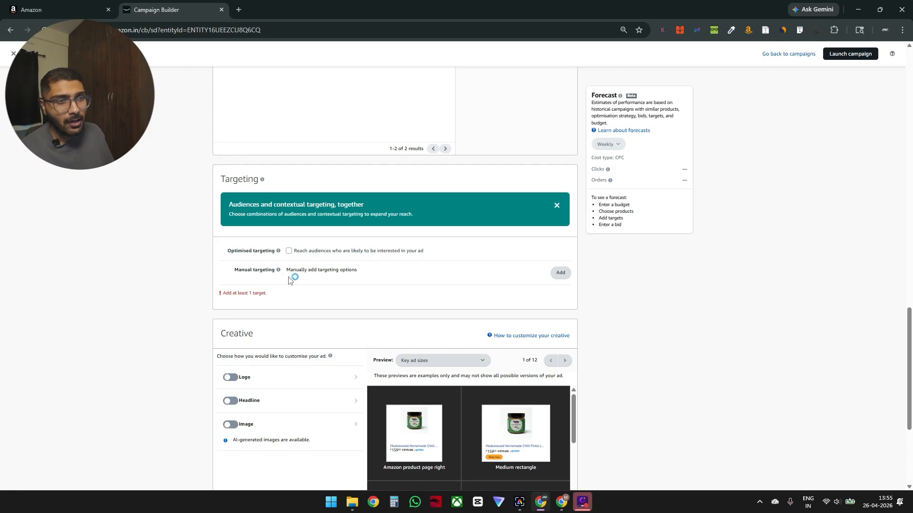
left_click(558, 278)
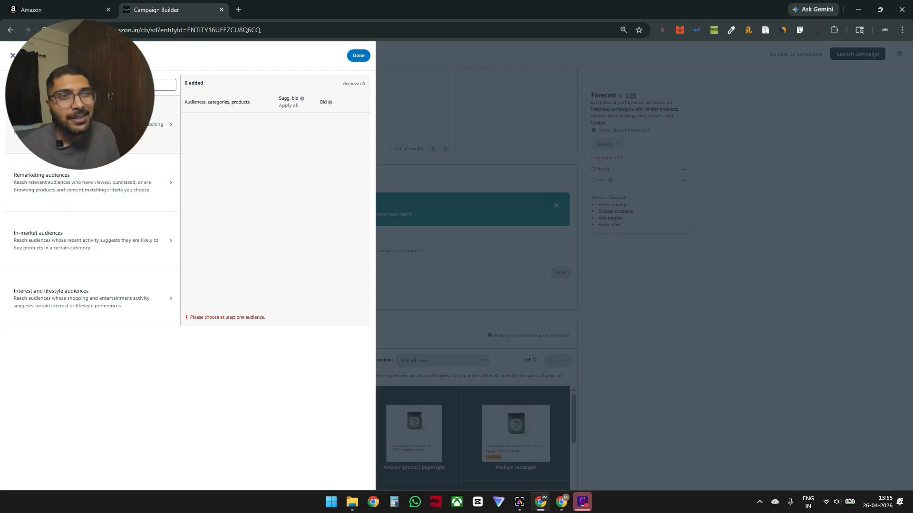
left_click(97, 126)
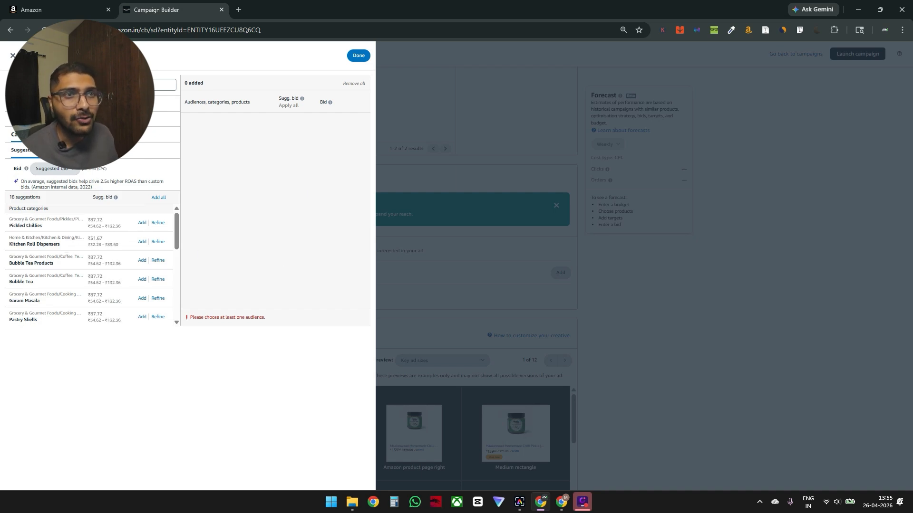
left_click(58, 134)
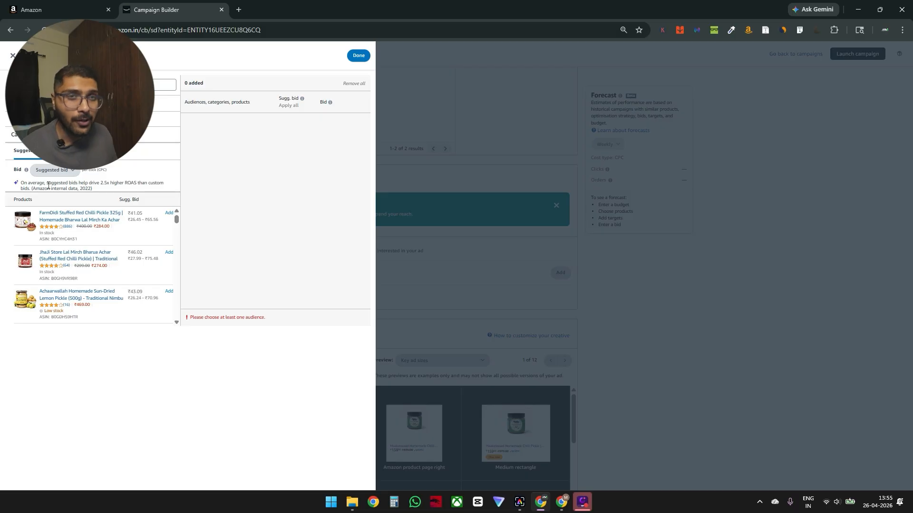
left_click(19, 136)
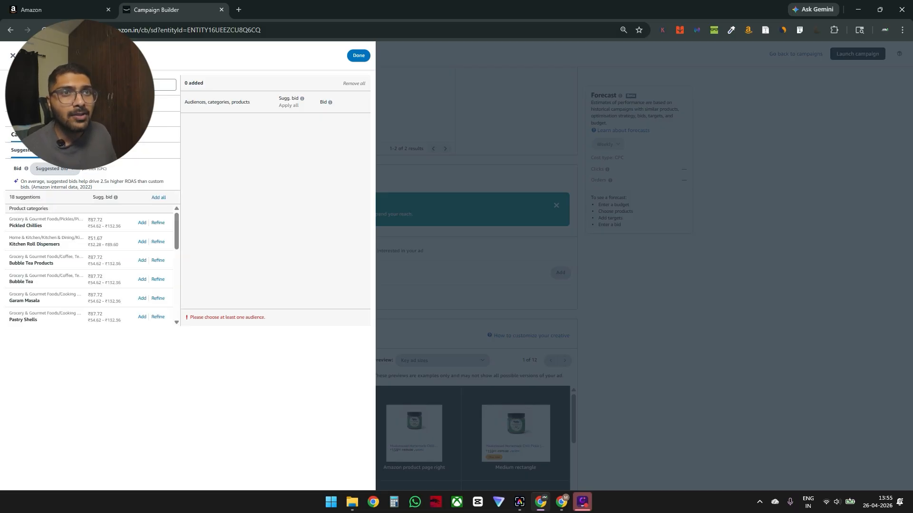
left_click(22, 103)
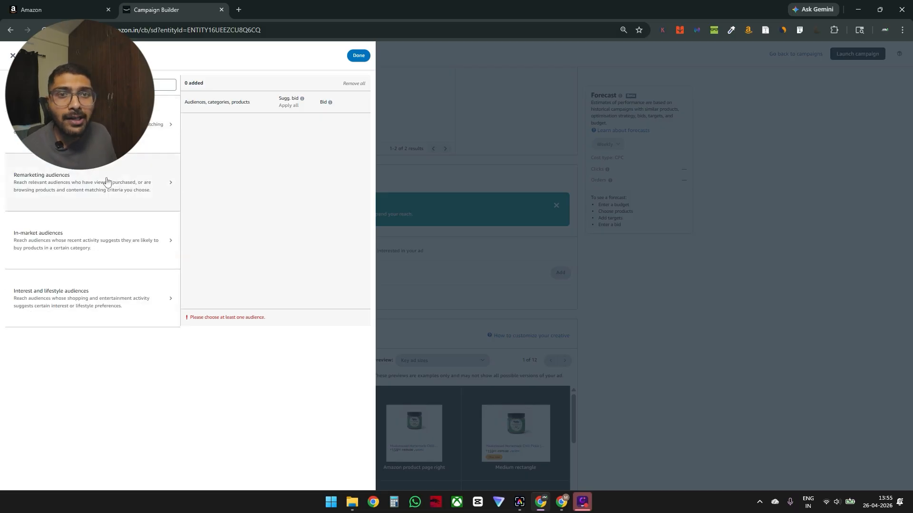
Step: Examine the remarketing audiences' lookback types, the periods available for Views and the full list of audience categories
left_click(128, 181)
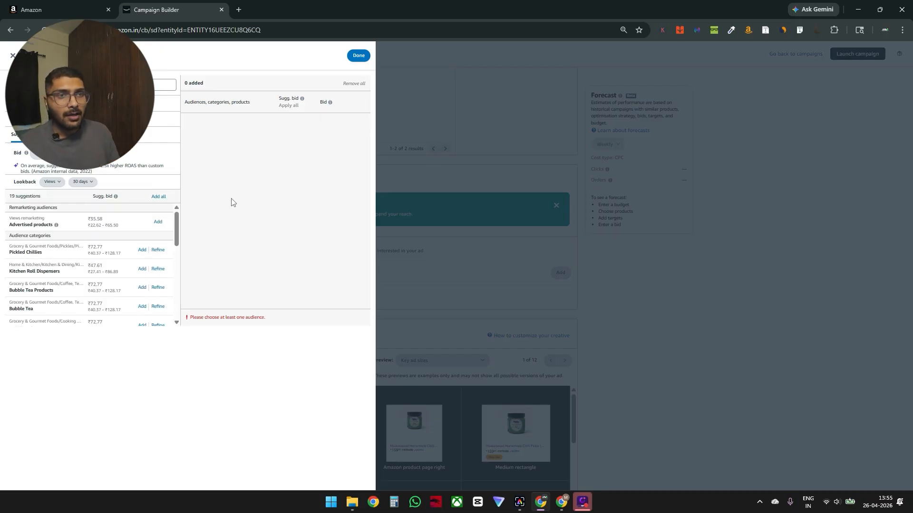
left_click(52, 182)
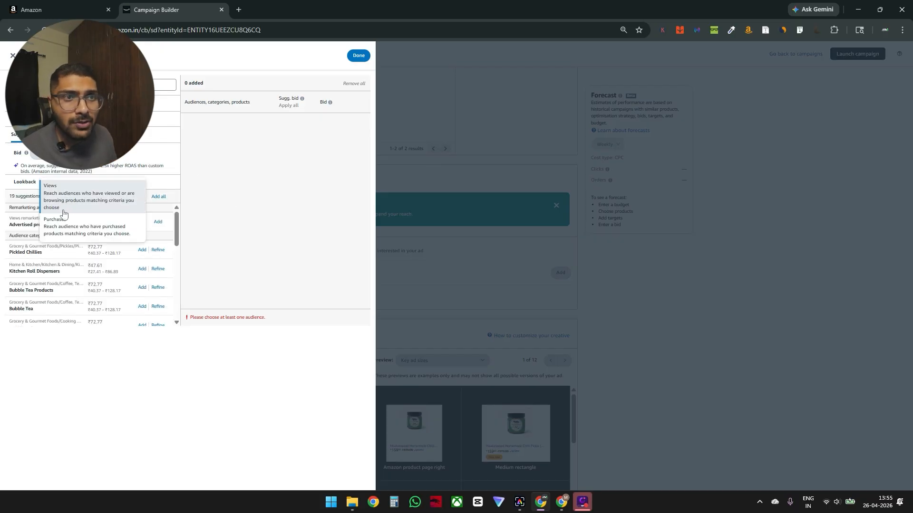
left_click(214, 217)
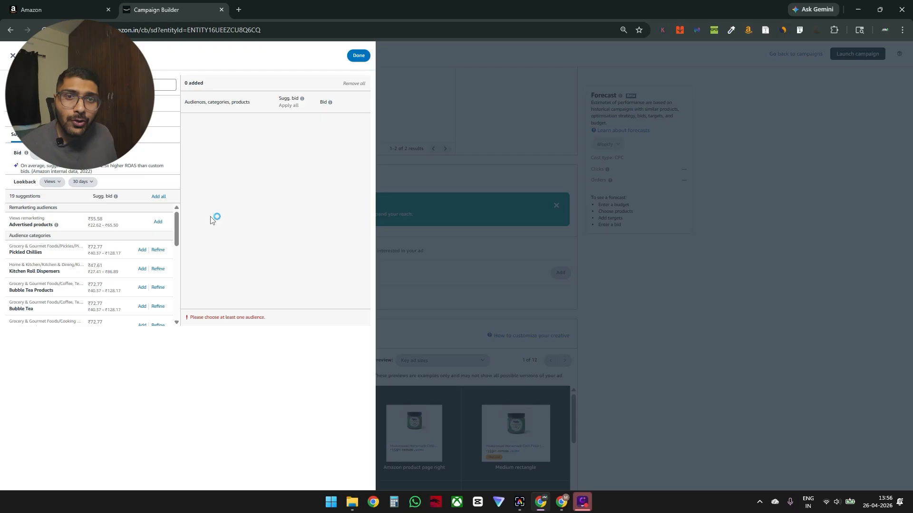
left_click(91, 184)
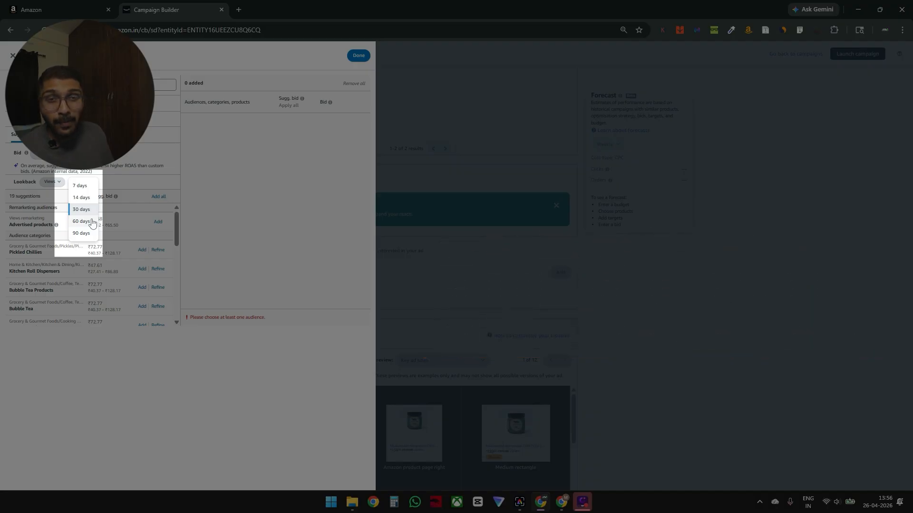
left_click(80, 209)
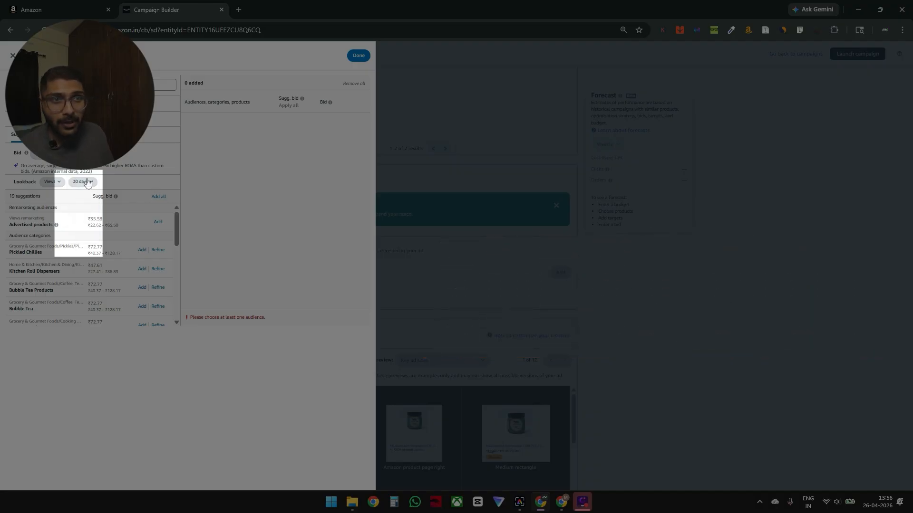
left_click(87, 183)
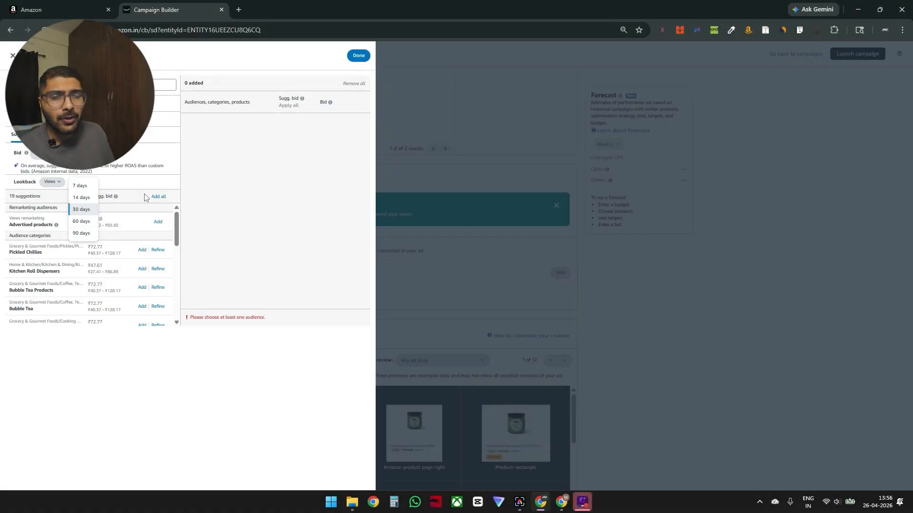
left_click(237, 182)
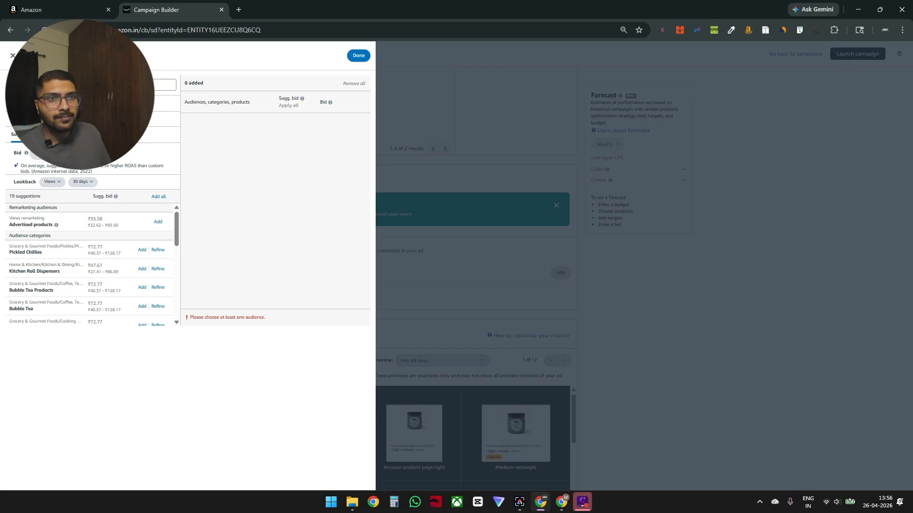
left_click(51, 135)
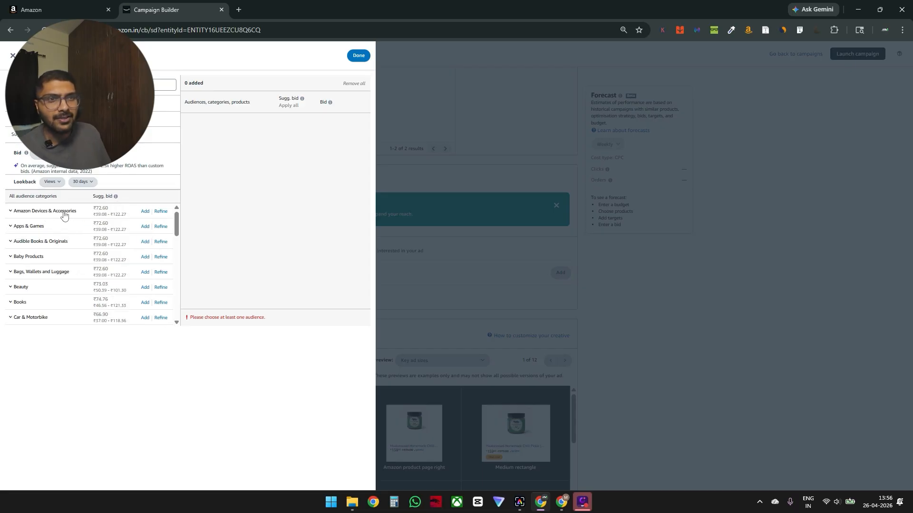
left_click(20, 104)
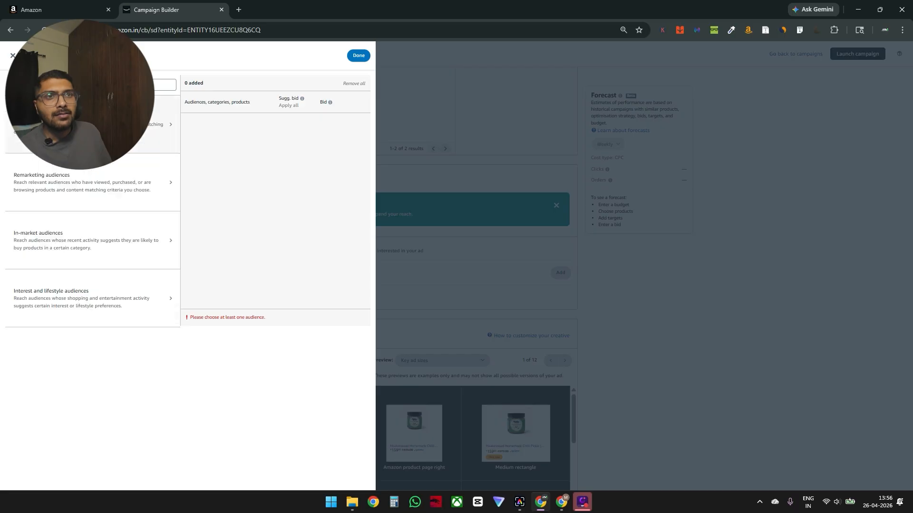
Step: Switch the remarketing audiences' lookback to Purchases and review the periods it offers
left_click(89, 175)
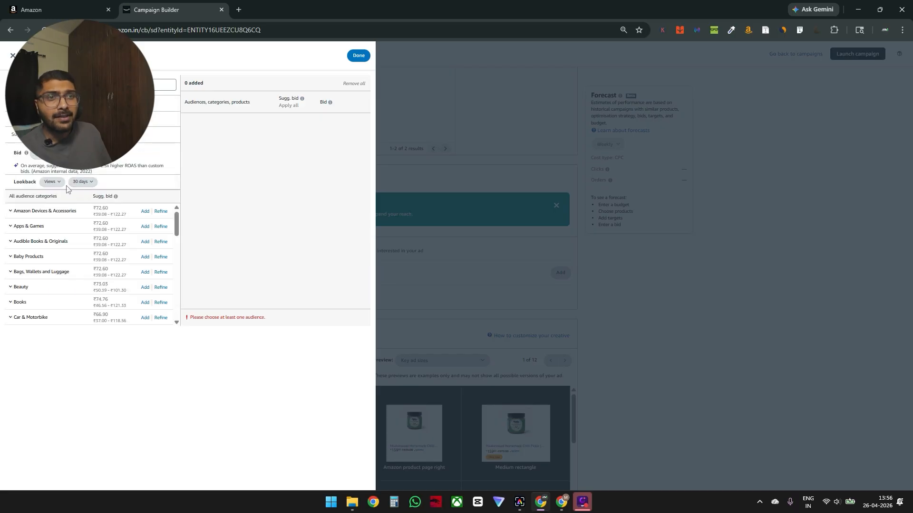
left_click(53, 182)
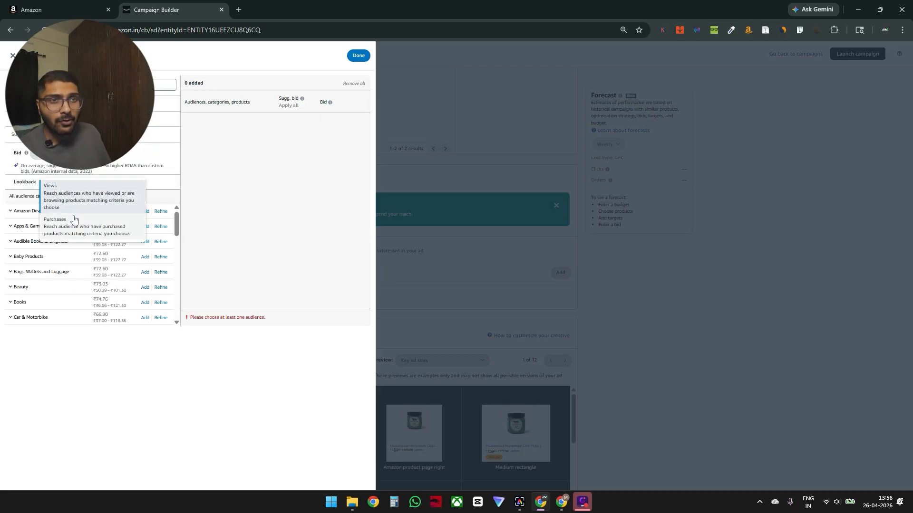
left_click(93, 224)
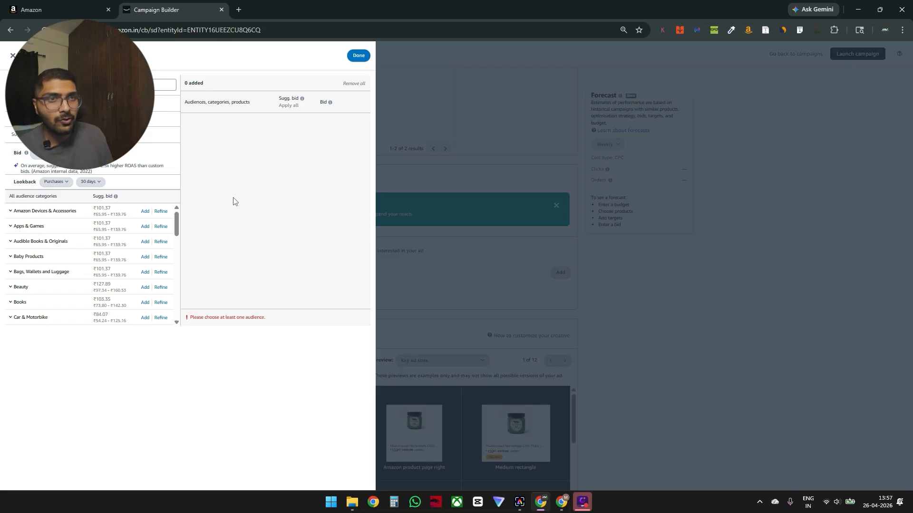
left_click(66, 182)
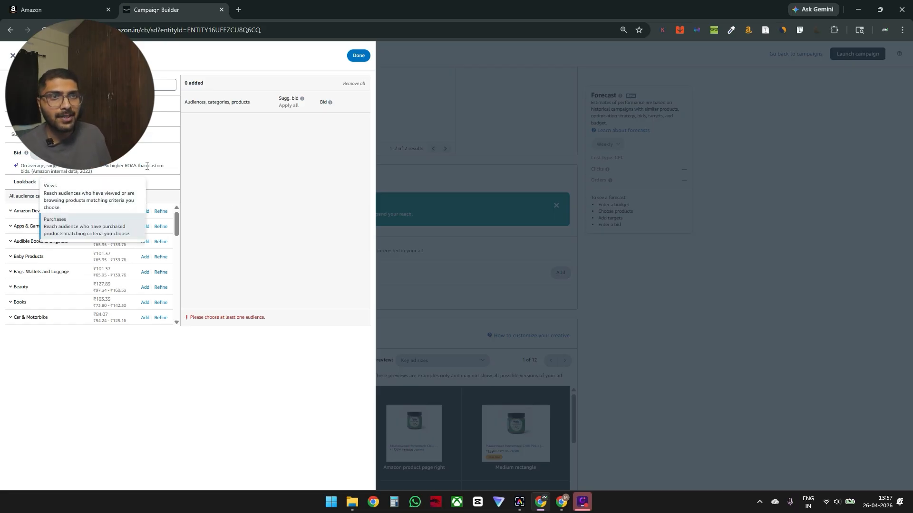
left_click(195, 184)
left_click(90, 182)
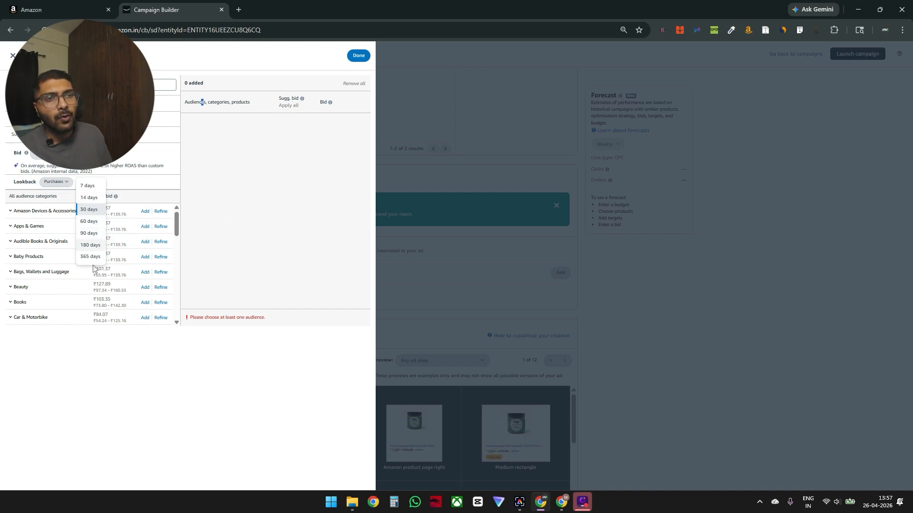
left_click(187, 180)
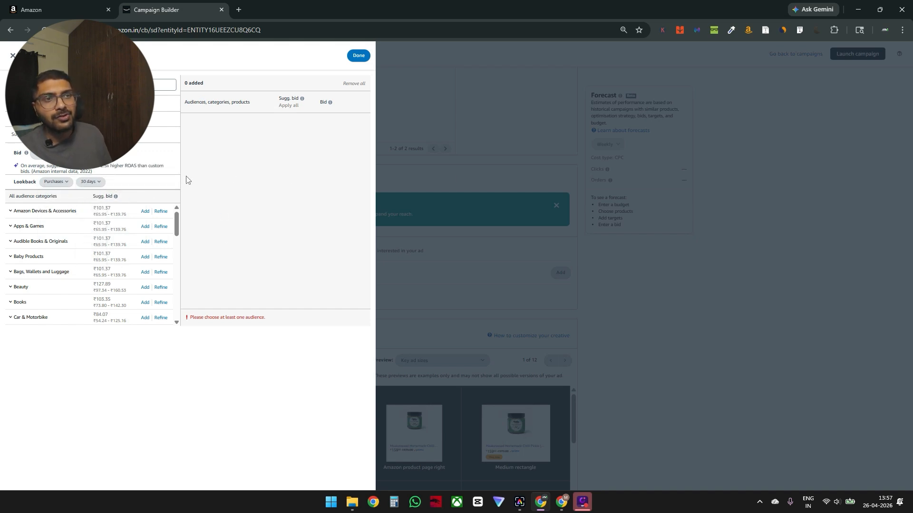
Step: Compare the Views lookback periods again, and set the remarketing lookback to Purchases over 365 days before returning to the audience types
left_click(69, 182)
left_click(61, 198)
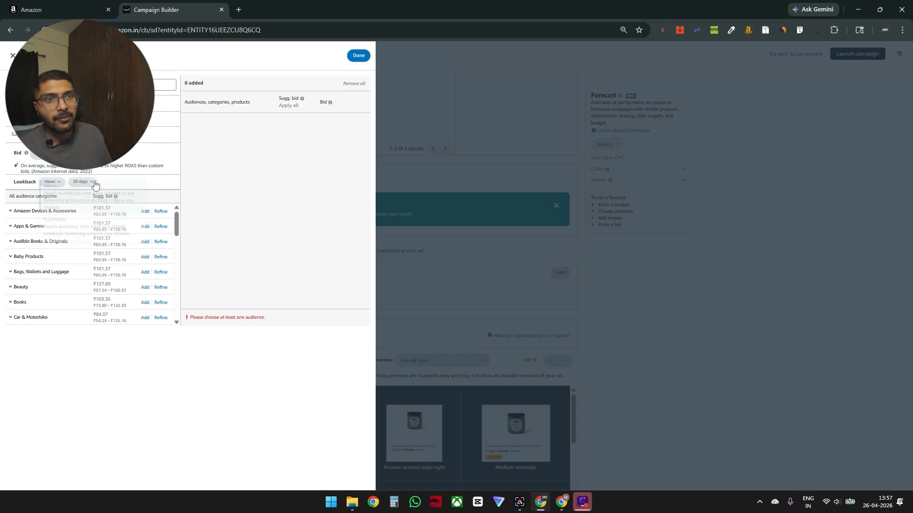
left_click(94, 185)
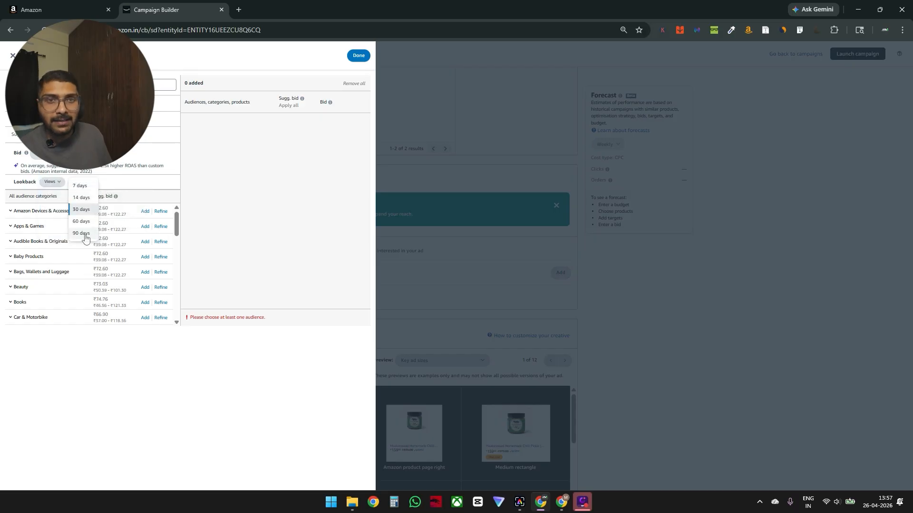
left_click(138, 202)
left_click(51, 182)
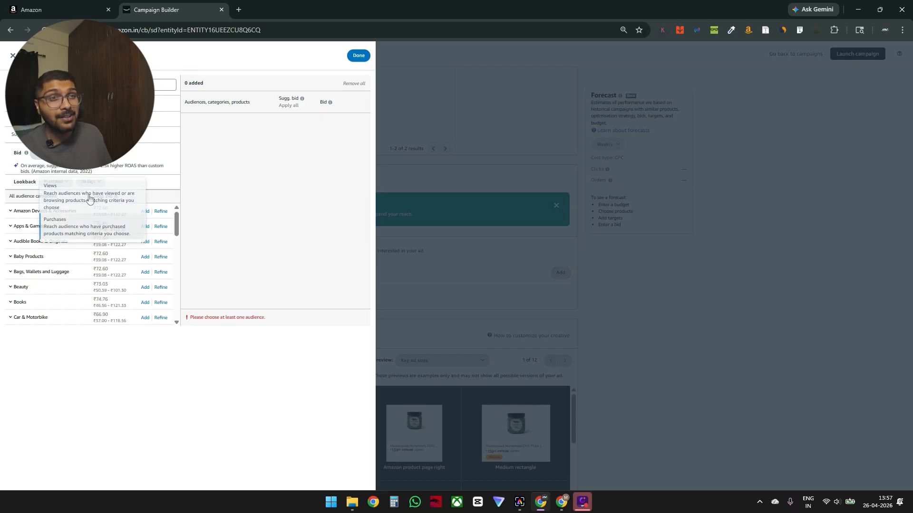
left_click(71, 223)
left_click(92, 183)
left_click(93, 253)
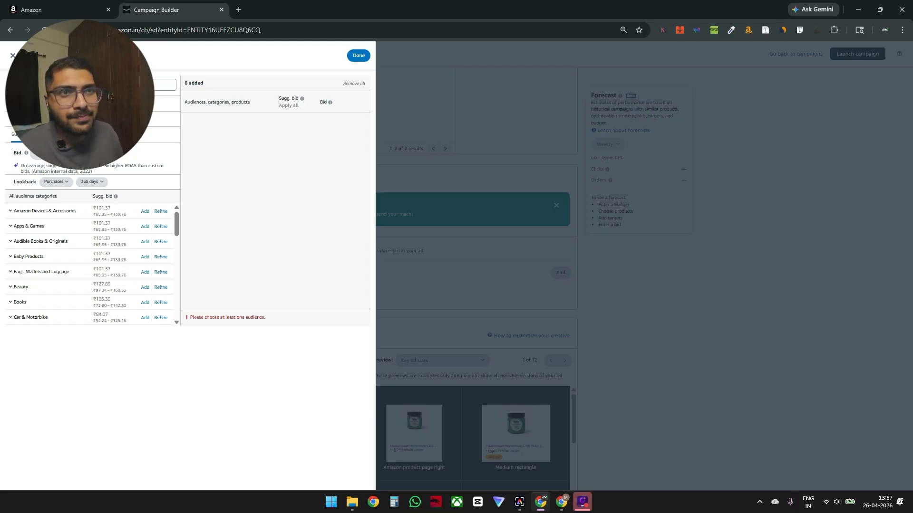
left_click(22, 135)
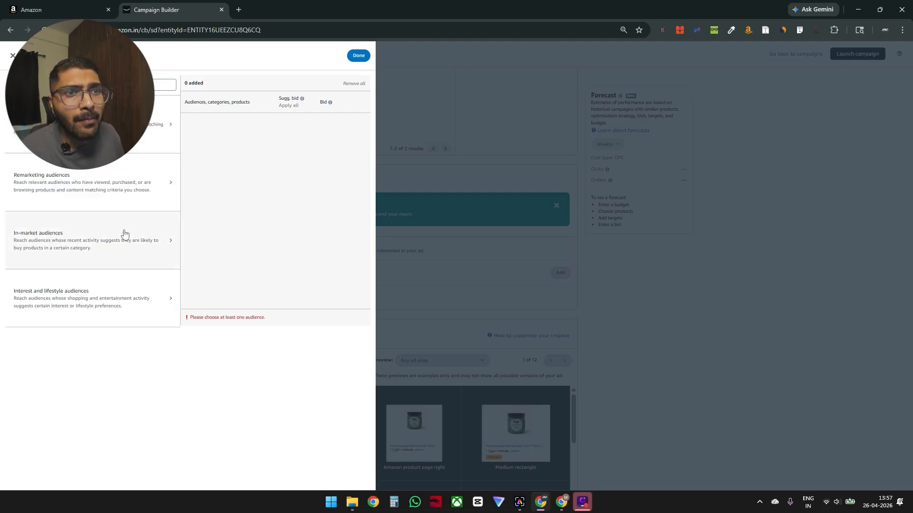
Step: Review the suggested In-market audiences and Interest and lifestyle audiences, and return to the list of audience types
left_click(125, 233)
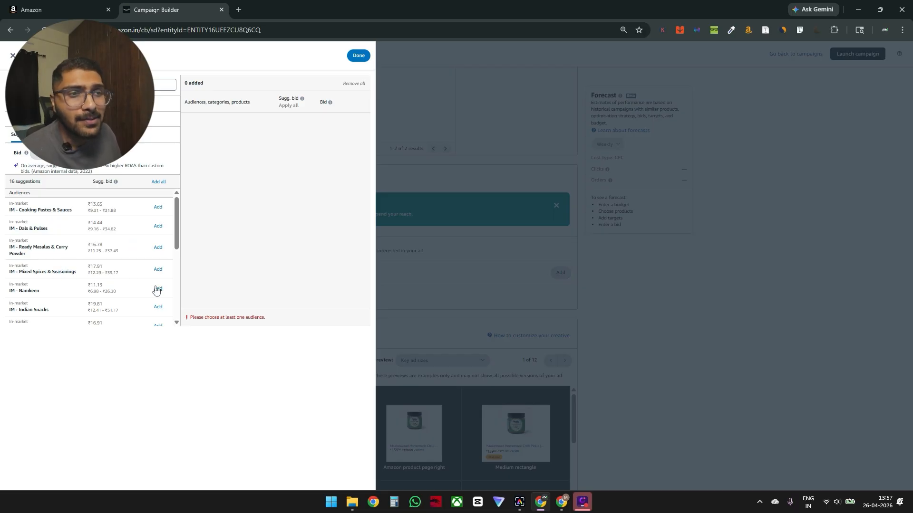
left_click(24, 103)
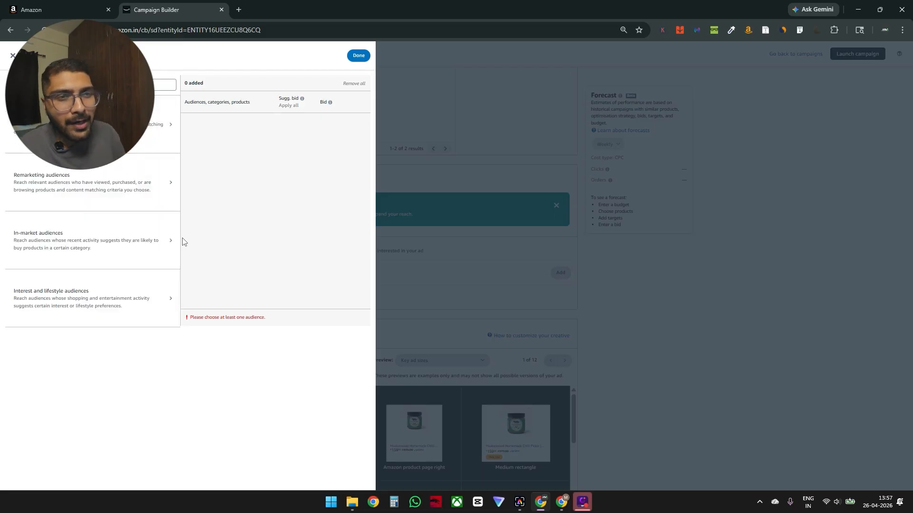
left_click(142, 290)
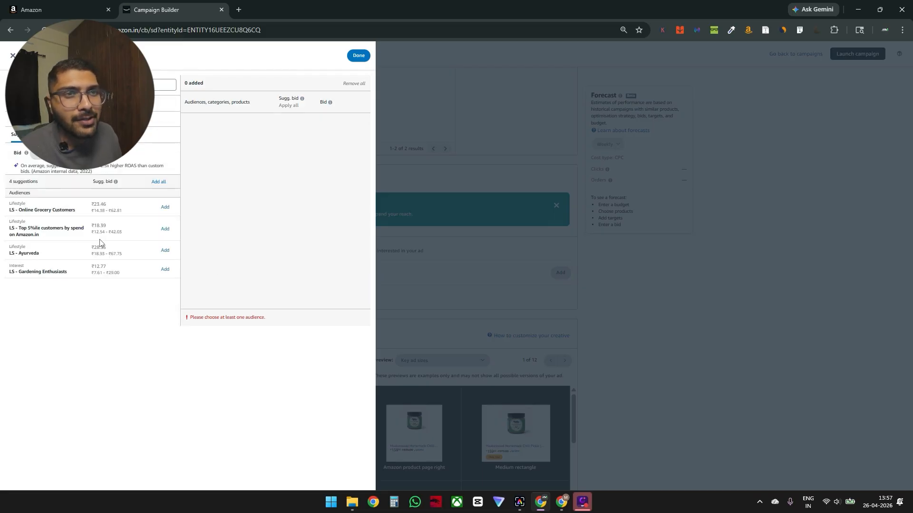
left_click(24, 104)
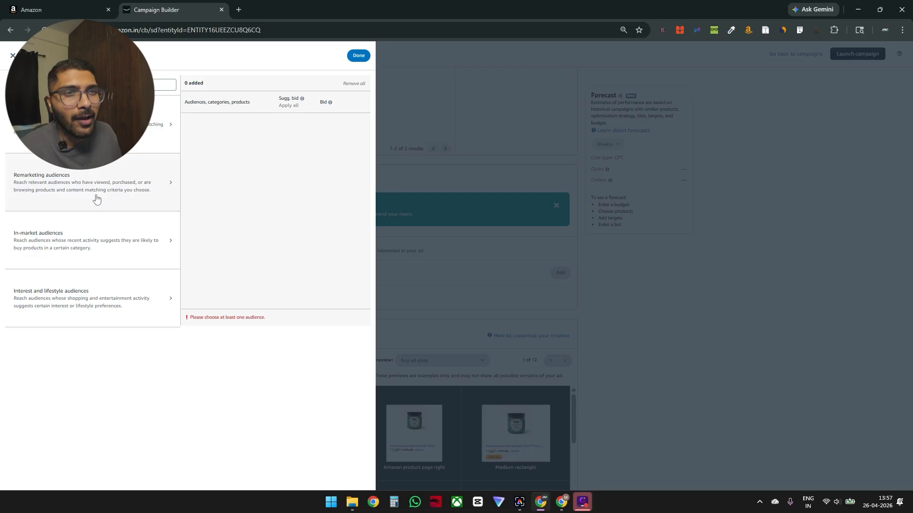
left_click(79, 263)
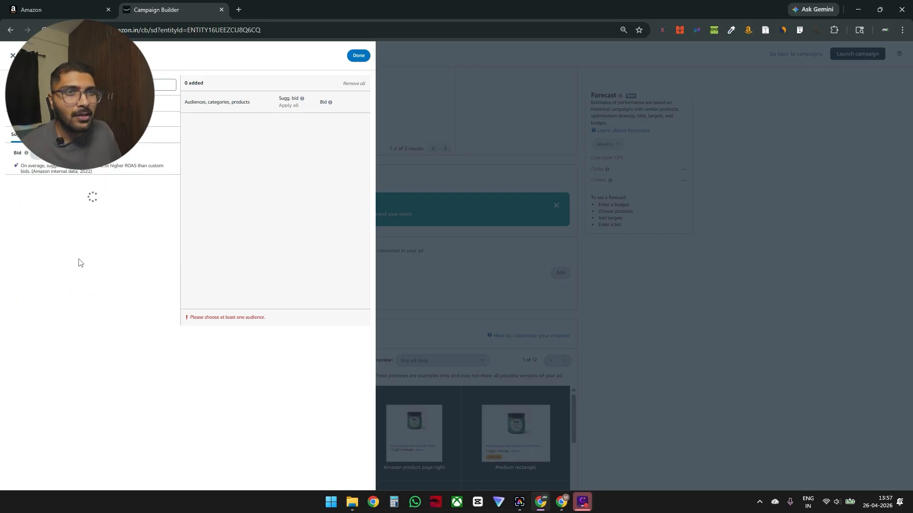
left_click(24, 103)
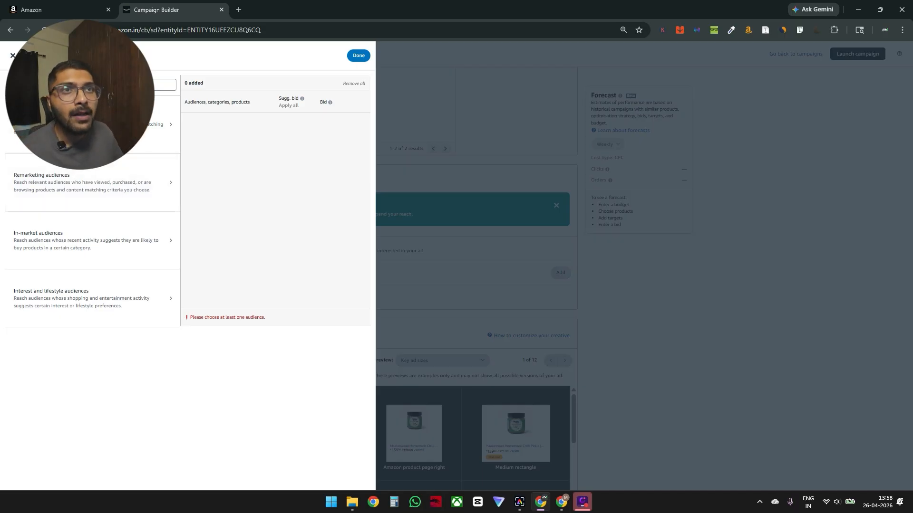
Step: Add the Pickled Chillies category as a remarketing audience with a 30-day Views lookback and save the manual targeting
left_click(110, 183)
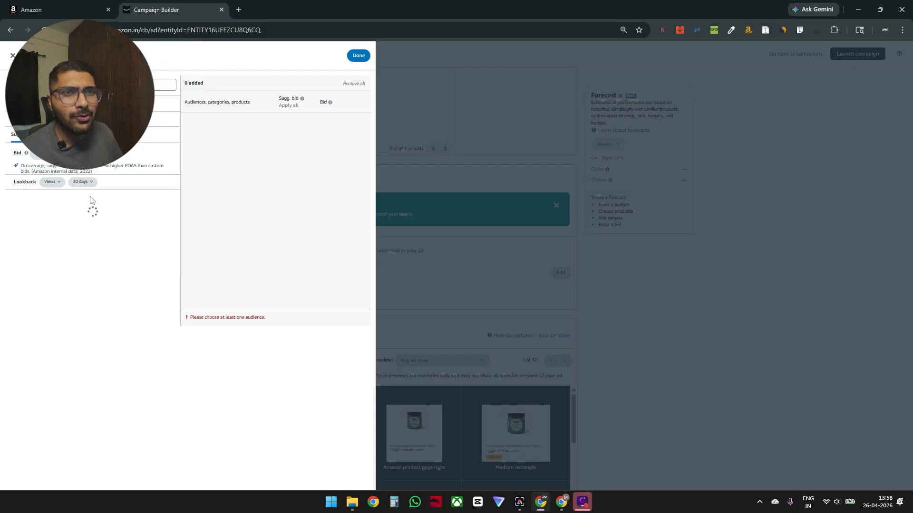
left_click(142, 250)
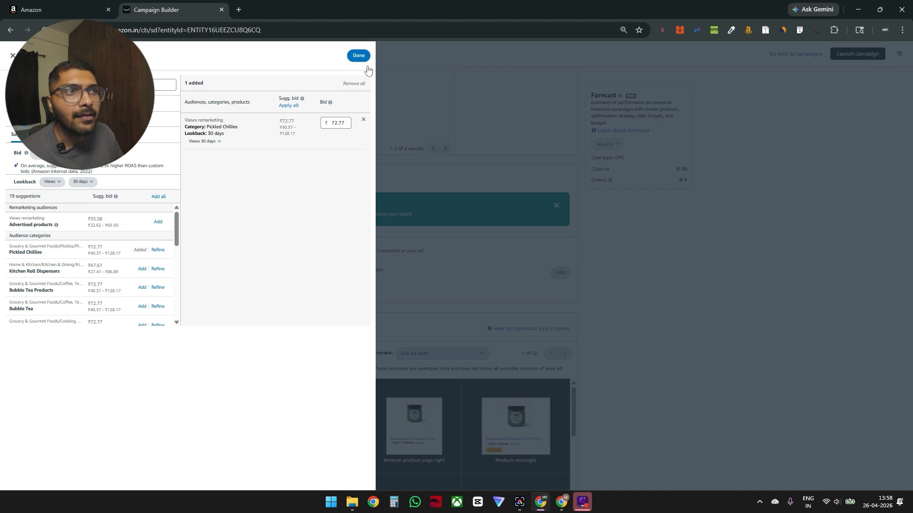
left_click(358, 55)
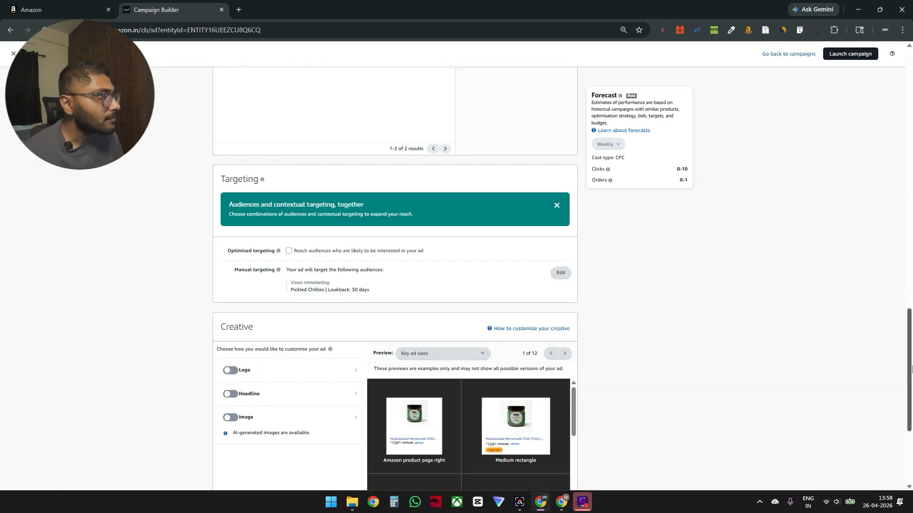
Step: Review the image ad's creative options and placement previews, and switch the Display campaign's ad format to Video
scroll(910, 352, "up", 2)
scroll(792, 362, "down", 1)
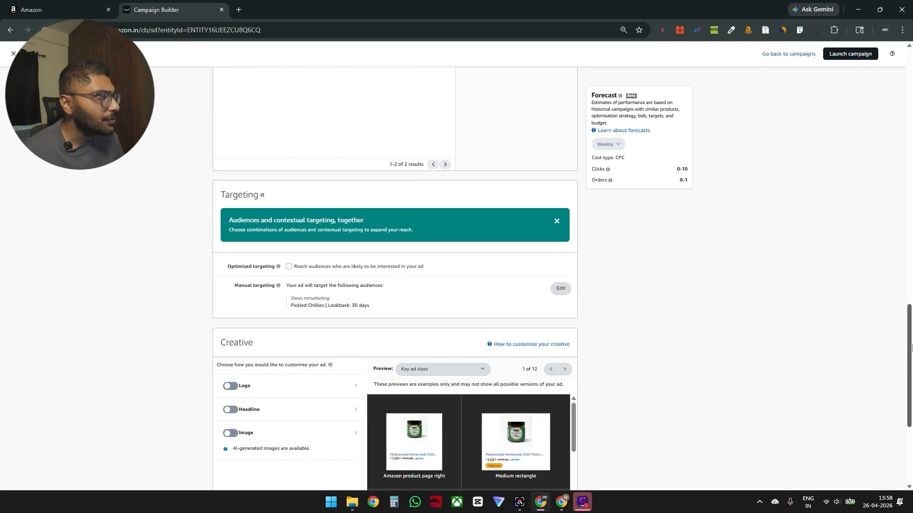
scroll(793, 362, "down", 2)
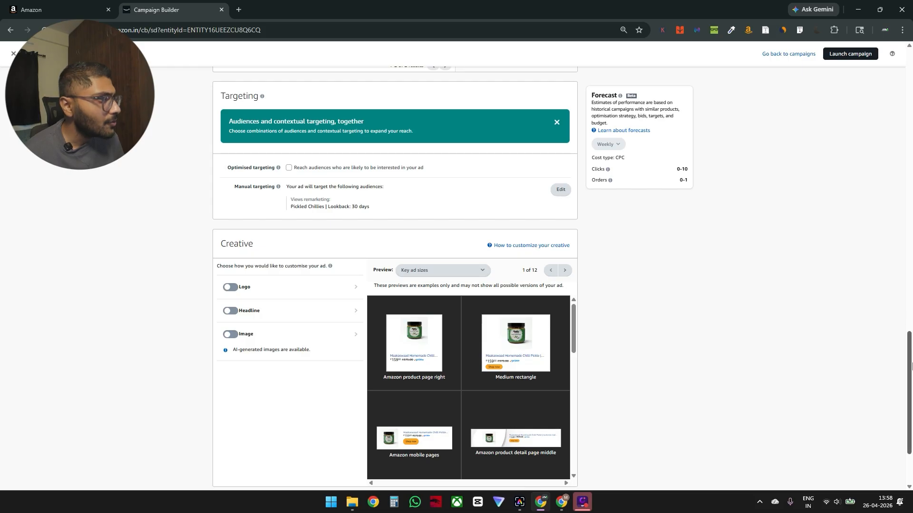
scroll(911, 411, "down", 2)
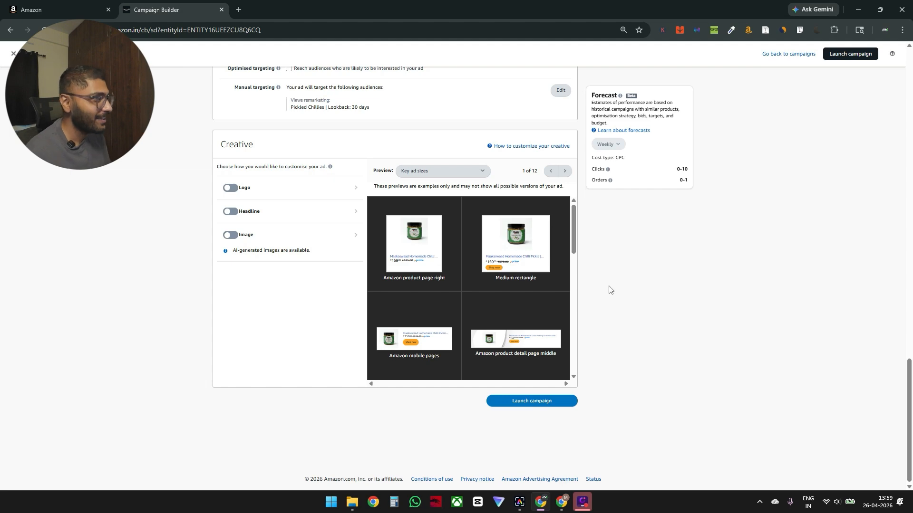
left_click_drag(909, 438, 910, 394)
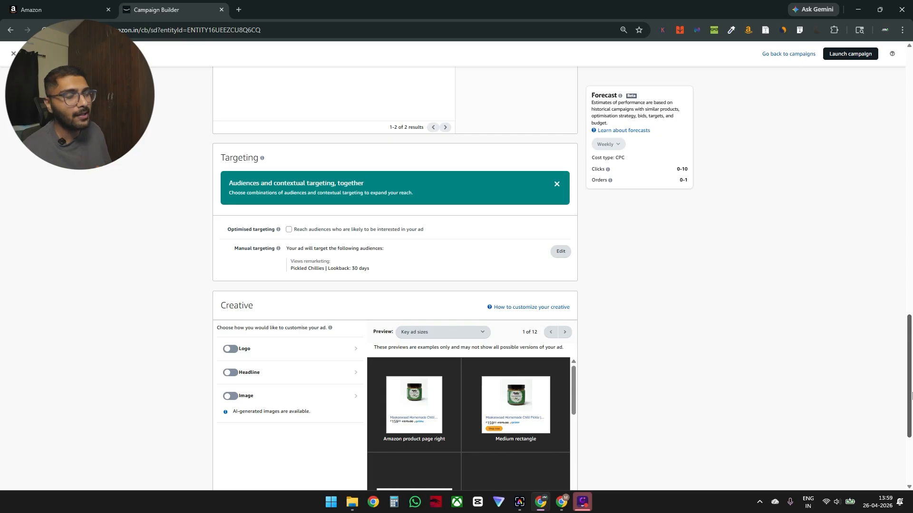
left_click_drag(910, 395, 870, 249)
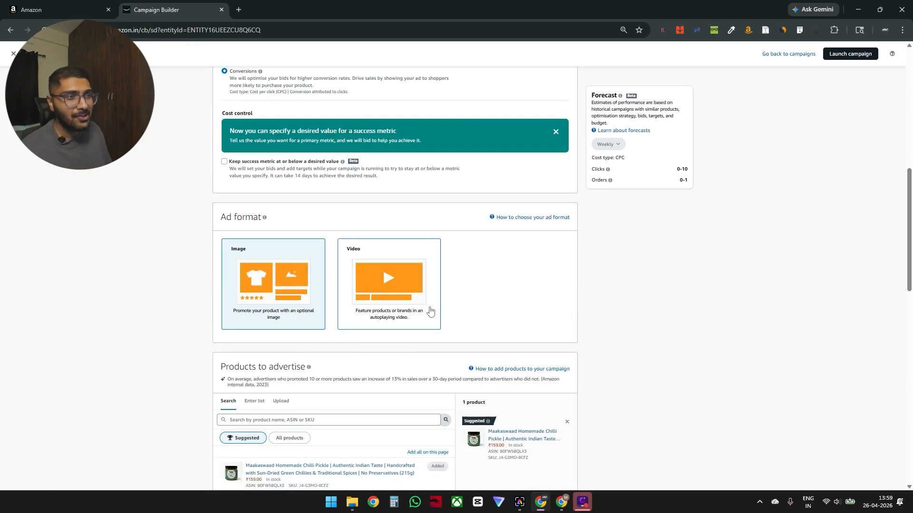
left_click(413, 294)
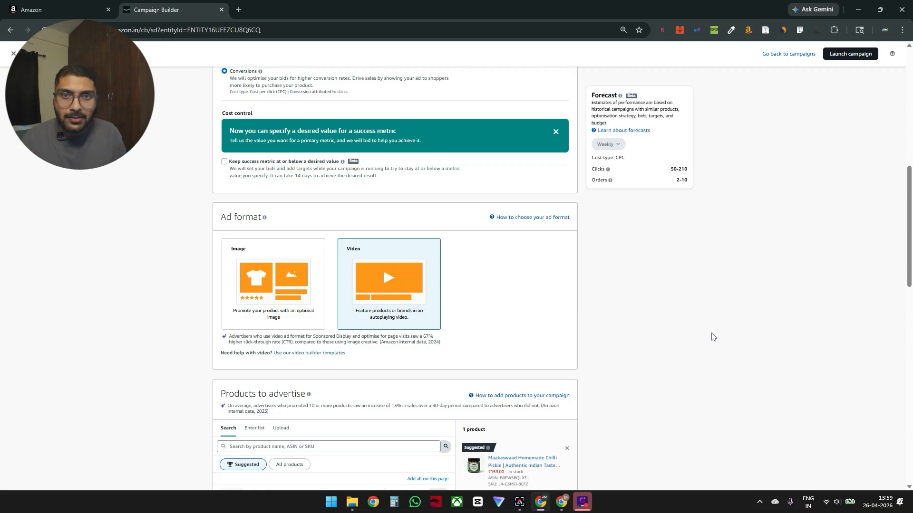
Step: Open the manual targeting again to check the Pickled Chillies remarketing audience and its bid, and return to the campaign form
left_click_drag(911, 269, 911, 401)
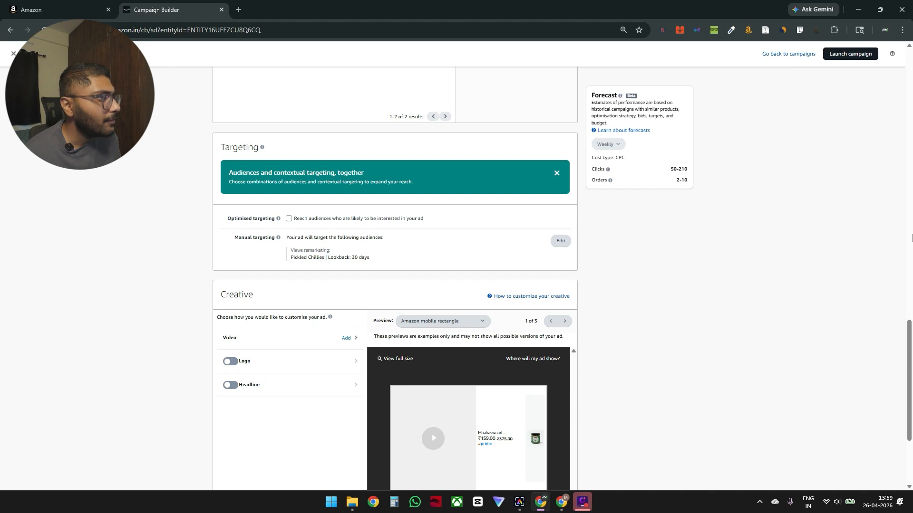
mouse_move(910, 390)
left_mouse_down()
mouse_move(910, 430)
mouse_move(910, 403)
left_mouse_up()
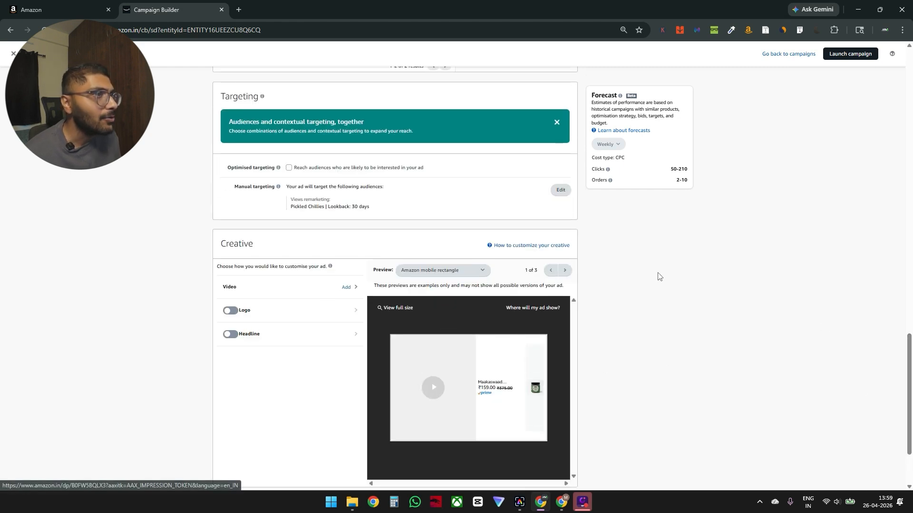
left_click(567, 193)
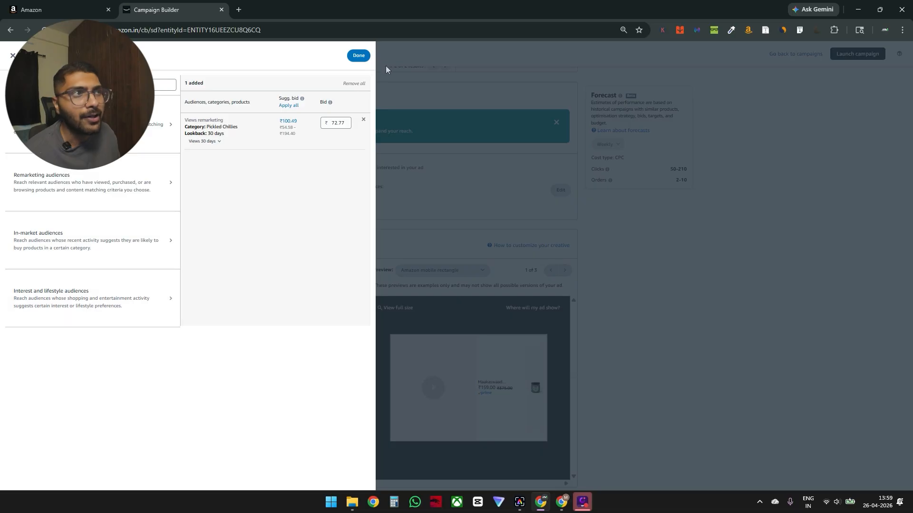
left_click(358, 55)
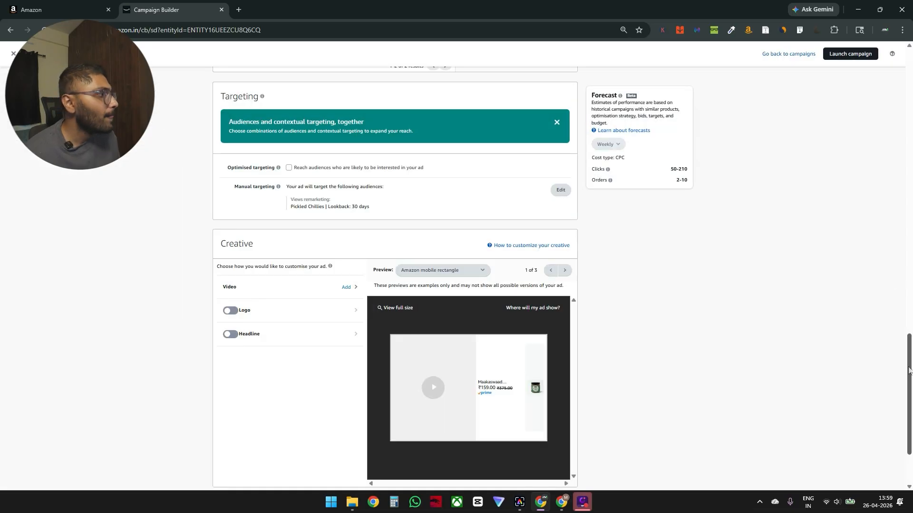
mouse_move(909, 370)
left_mouse_down()
mouse_move(905, 154)
mouse_move(911, 366)
left_mouse_up()
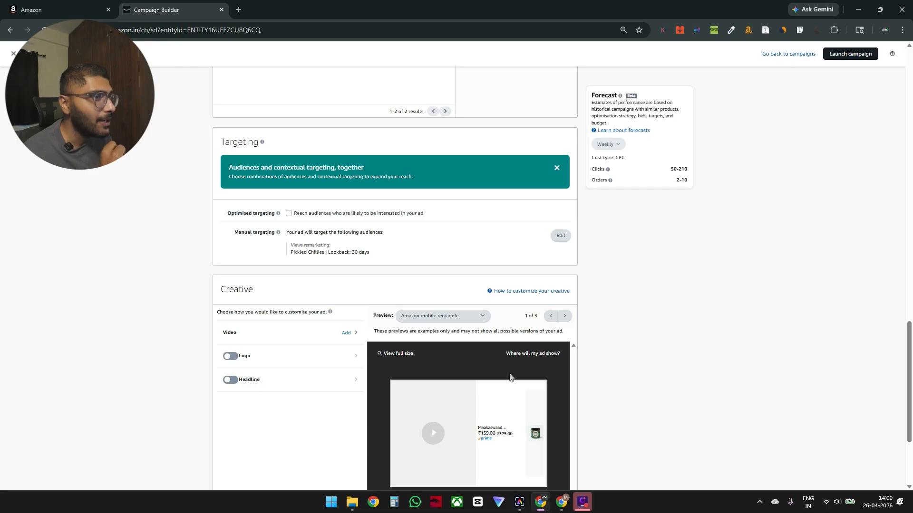
Step: Open the creative's video upload options and examine the video specifications, especially the permitted length
left_click(344, 333)
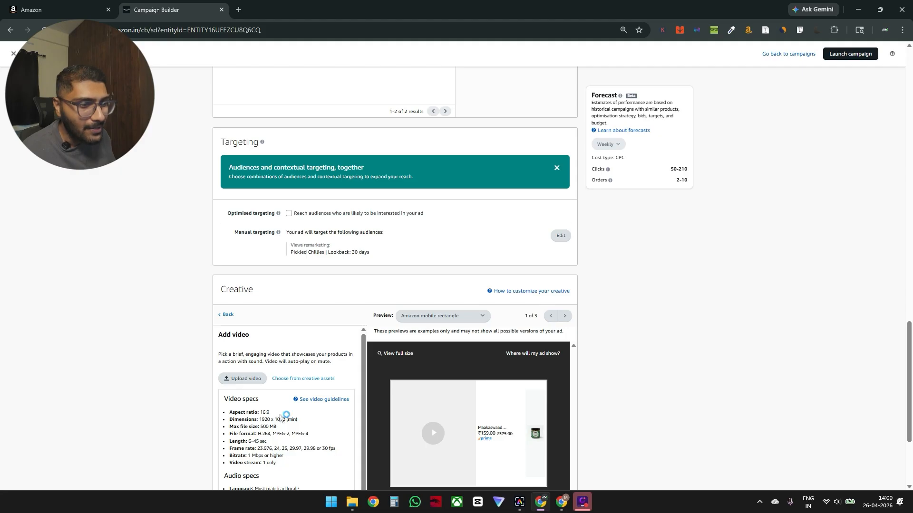
scroll(739, 385, "down", 2)
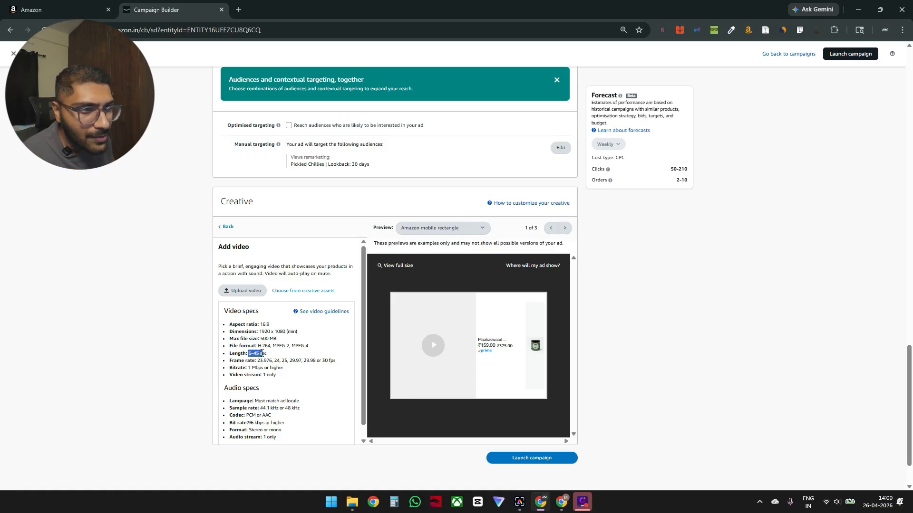
left_click_drag(267, 357, 251, 357)
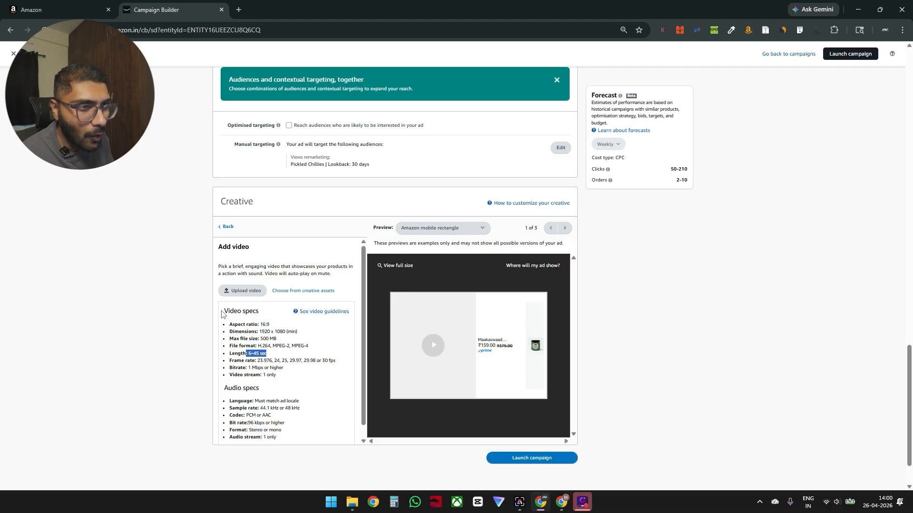
left_click_drag(222, 314, 288, 379)
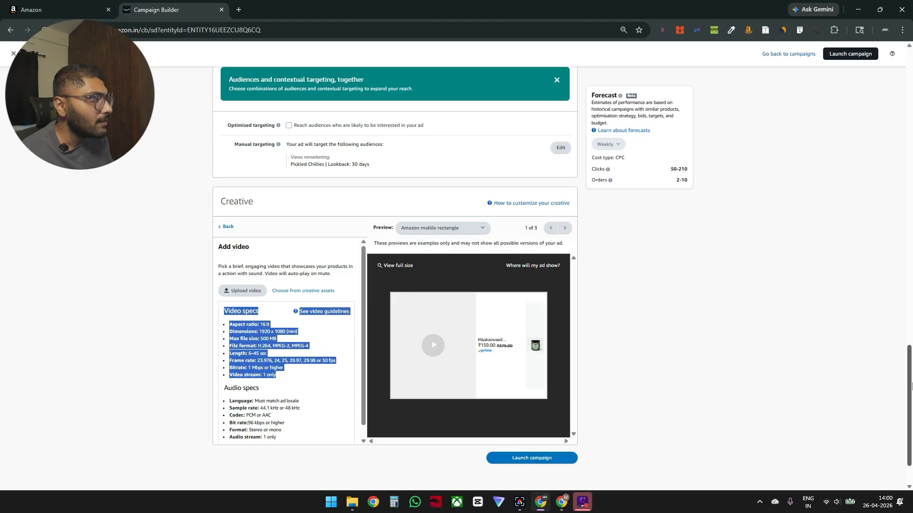
Step: Exit the Display campaign setup without launching it and discard the unsaved changes
scroll(910, 389, "up", 1)
left_click_drag(911, 389, 910, 318)
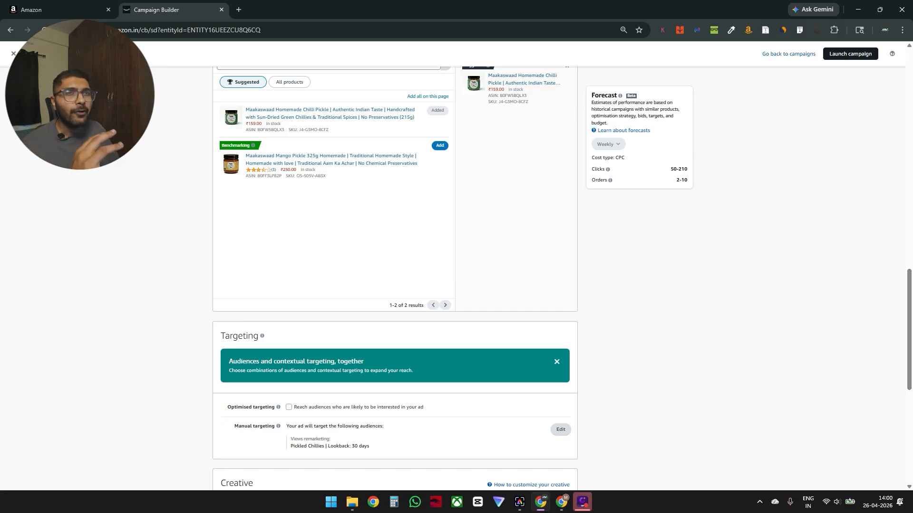
left_click(14, 54)
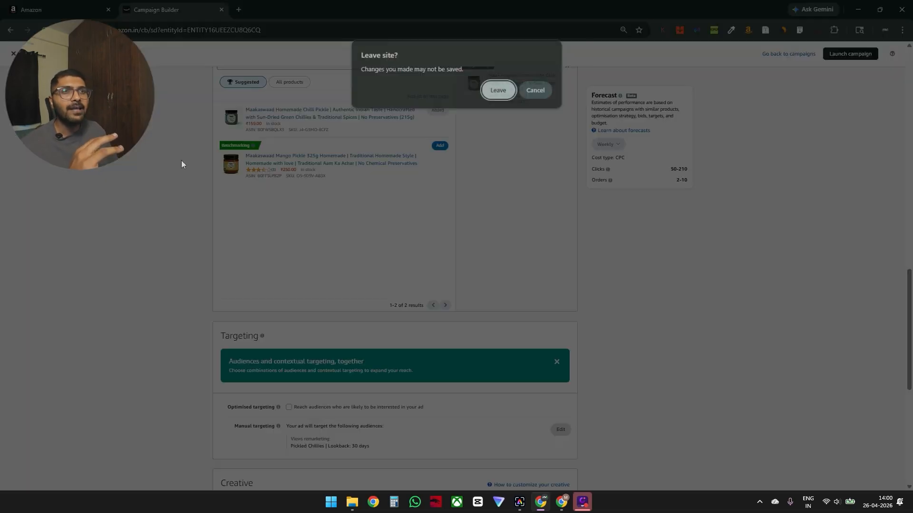
left_click(498, 93)
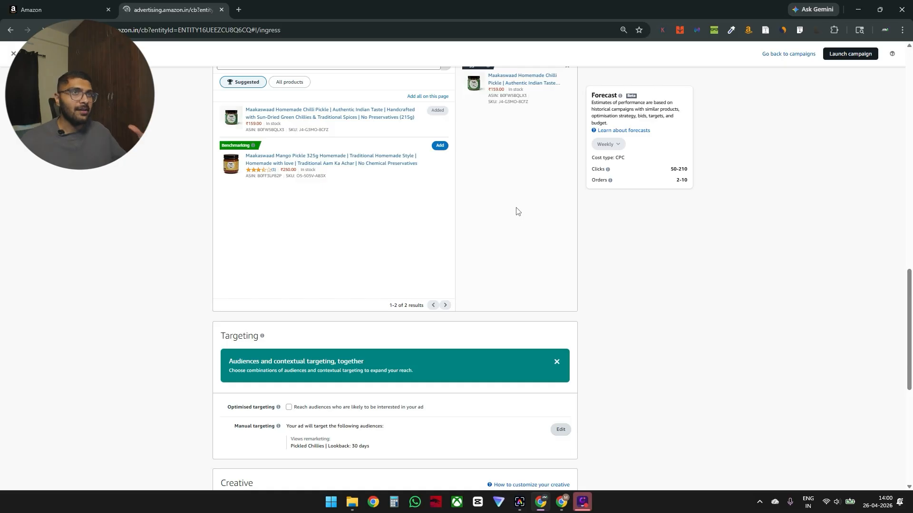